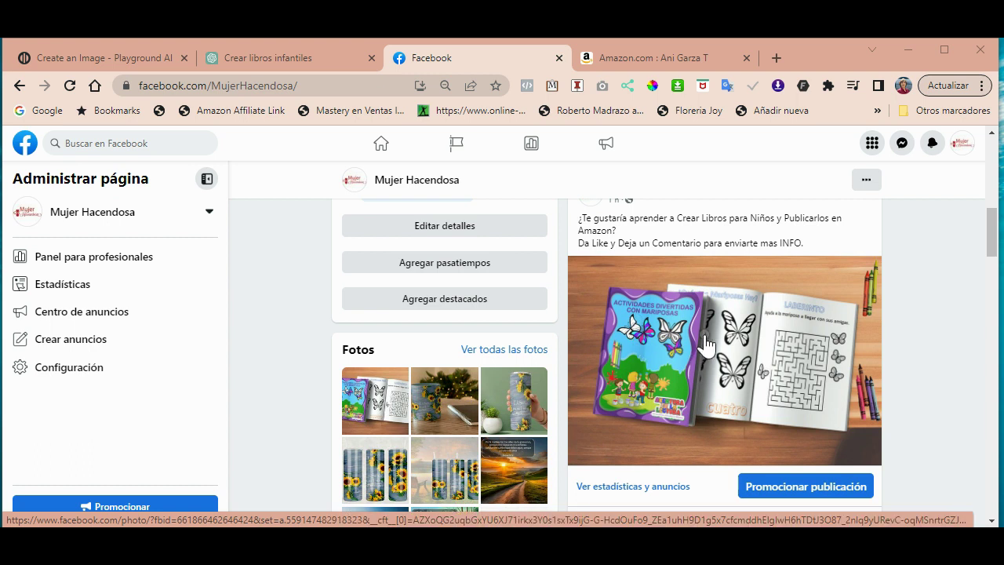
# - Switch from Facebook to the Amazon tab listing the author's coloring books
pyautogui.click(648, 58)
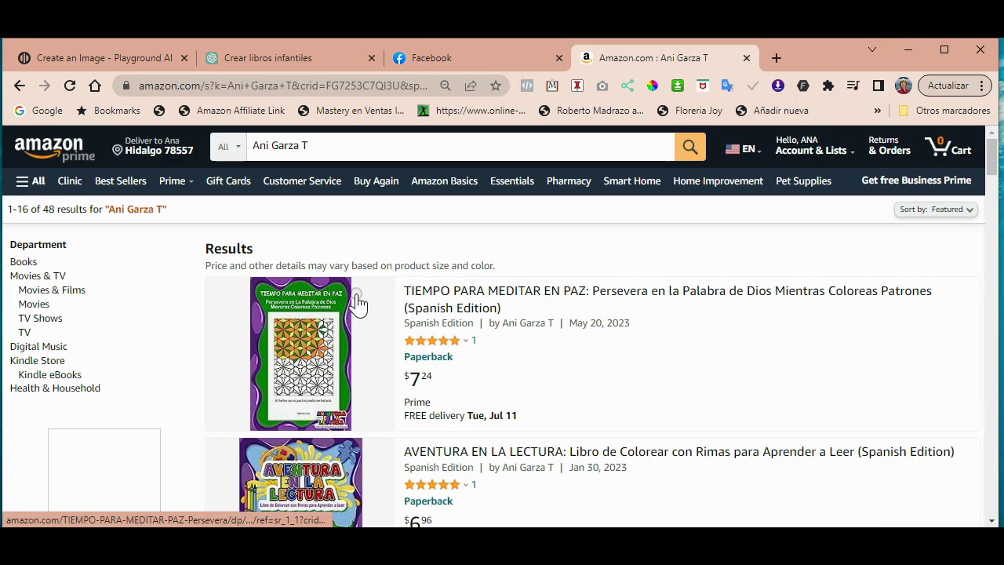
# - Scroll the Amazon results to the Actividades Divertidas con MARIPOSAS book, then return to Facebook
pyautogui.scroll(-1, 358, 299)
pyautogui.scroll(-3, 357, 302)
pyautogui.scroll(-3, 358, 302)
pyautogui.scroll(-1, 357, 302)
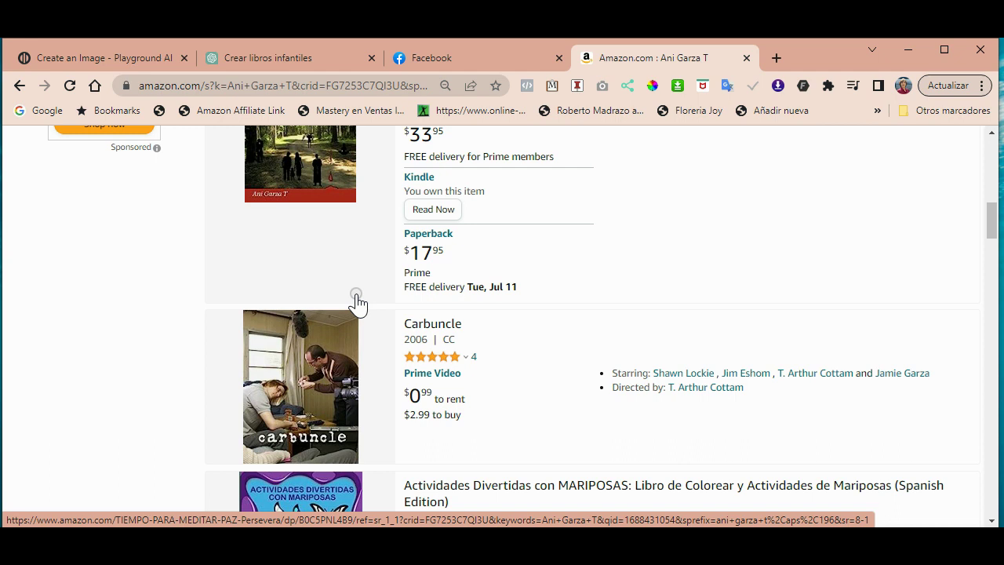
pyautogui.scroll(-3, 358, 302)
pyautogui.scroll(-1, 358, 302)
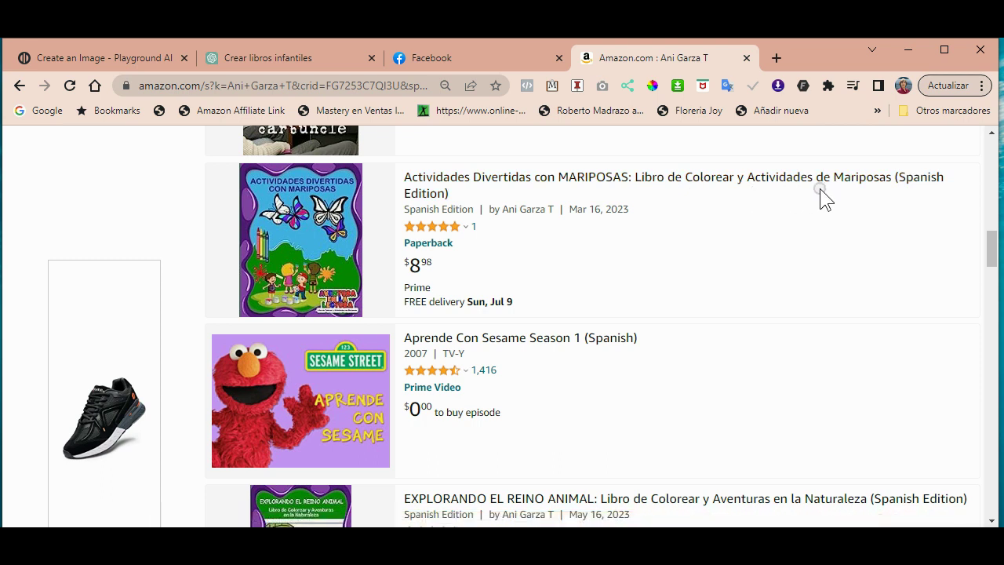
pyautogui.click(466, 59)
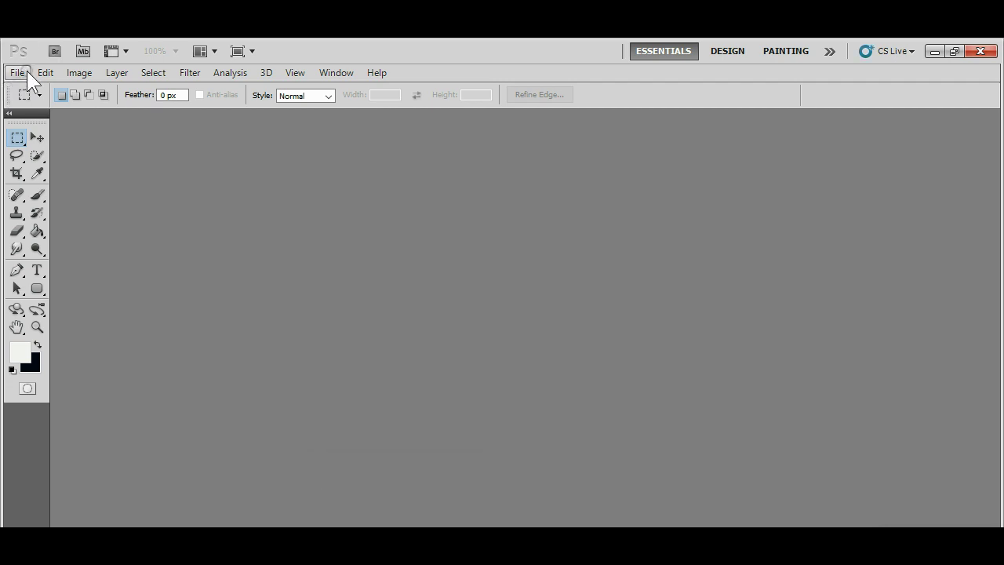
# - Open 85x11Mockup-ANI.psd from the ANI-Mockups folder
pyautogui.click(17, 74)
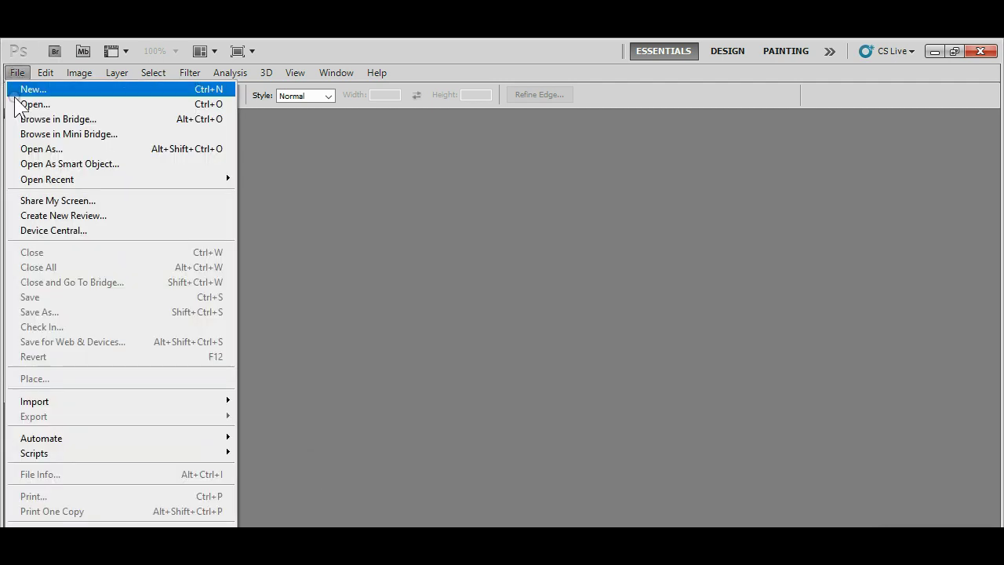
pyautogui.click(25, 105)
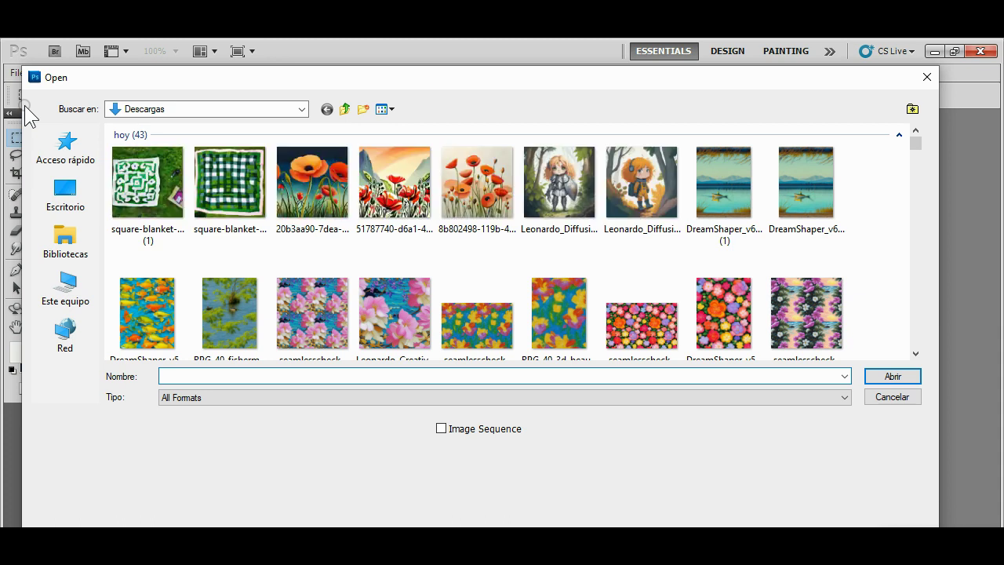
pyautogui.click(302, 109)
pyautogui.click(569, 420)
pyautogui.doubleClick(238, 191)
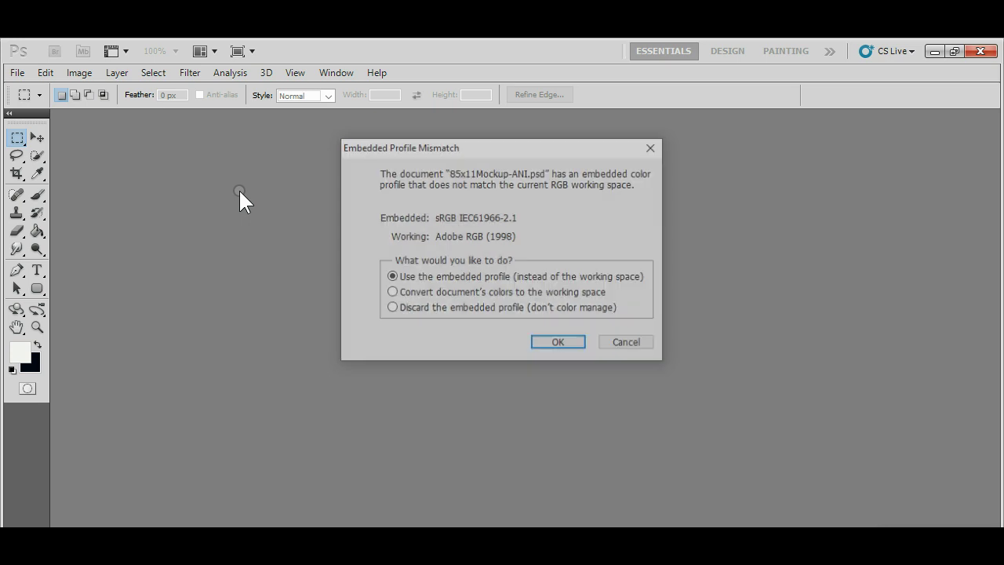
# - Keep the embedded colour profile and show the expanded Layers panel beside the mockup
pyautogui.click(540, 345)
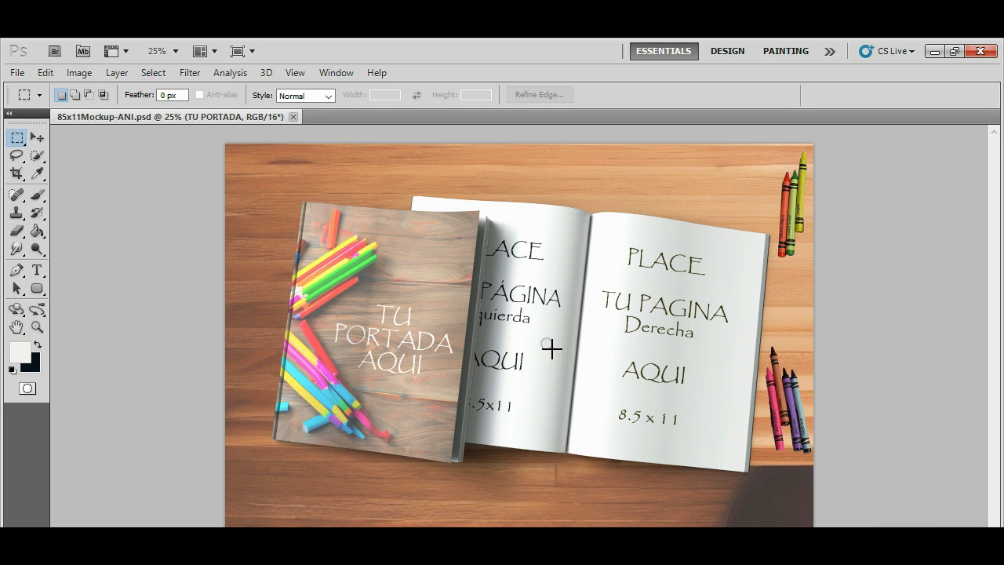
pyautogui.click(334, 73)
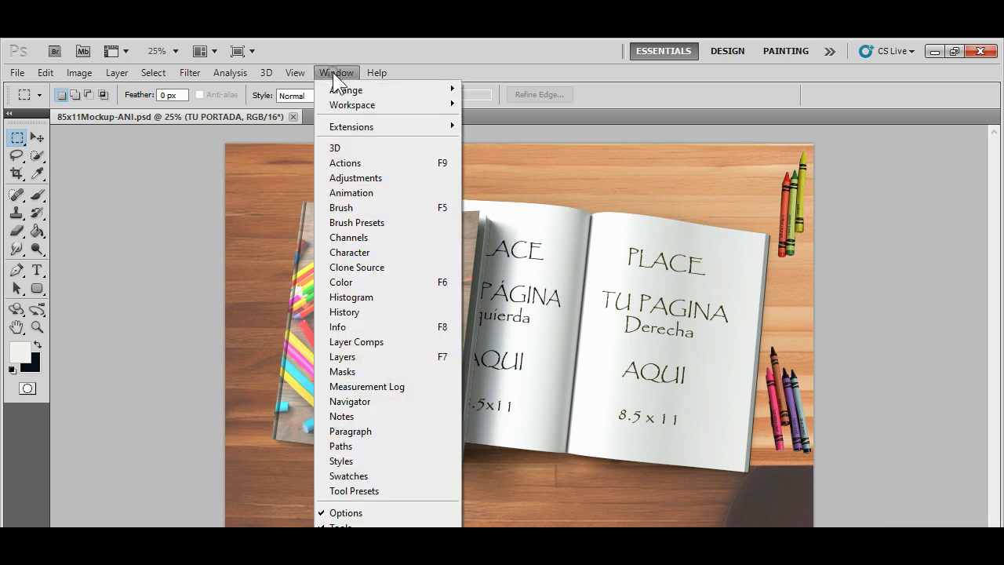
pyautogui.click(352, 357)
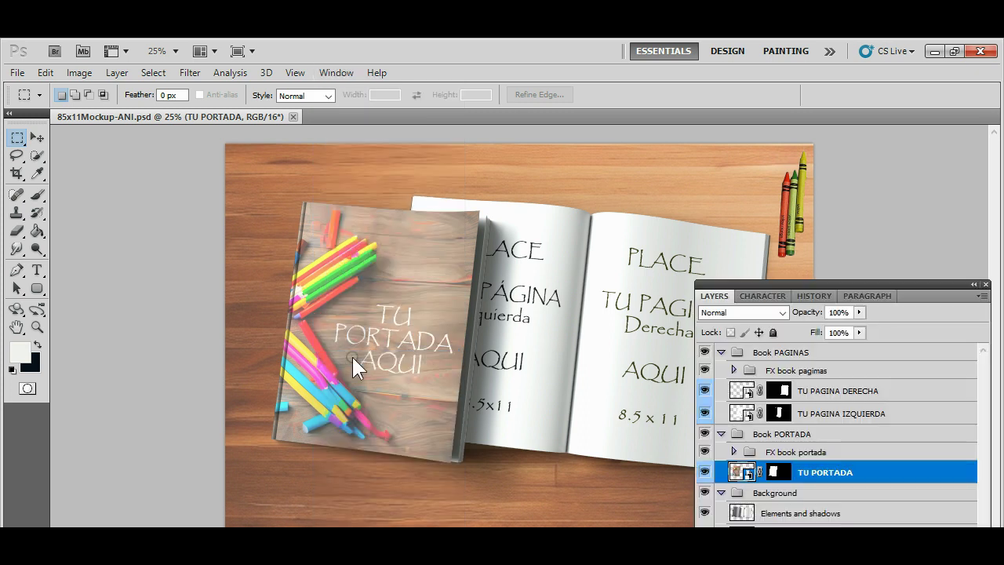
pyautogui.moveTo(906, 283); pyautogui.dragTo(894, 121)
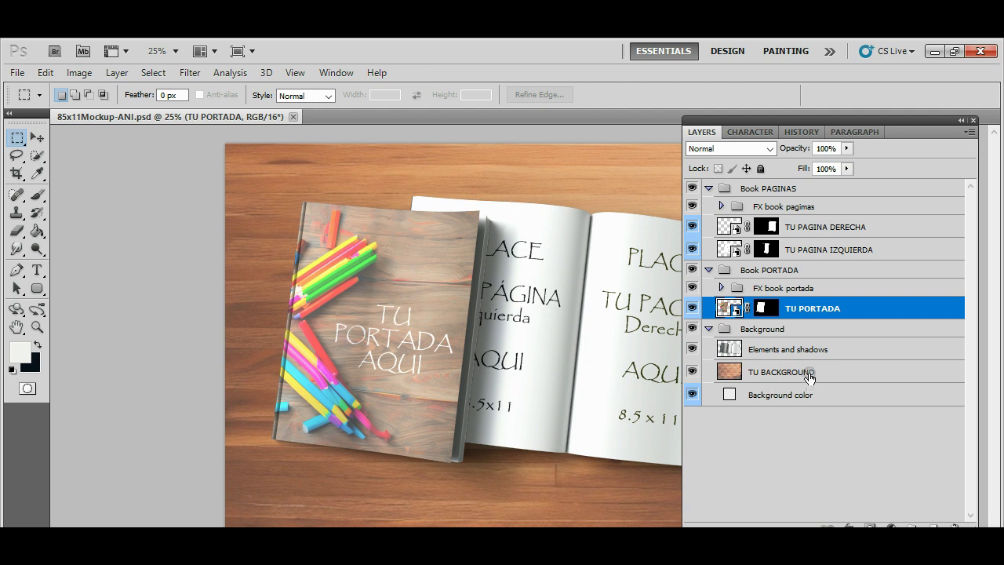
pyautogui.click(692, 372)
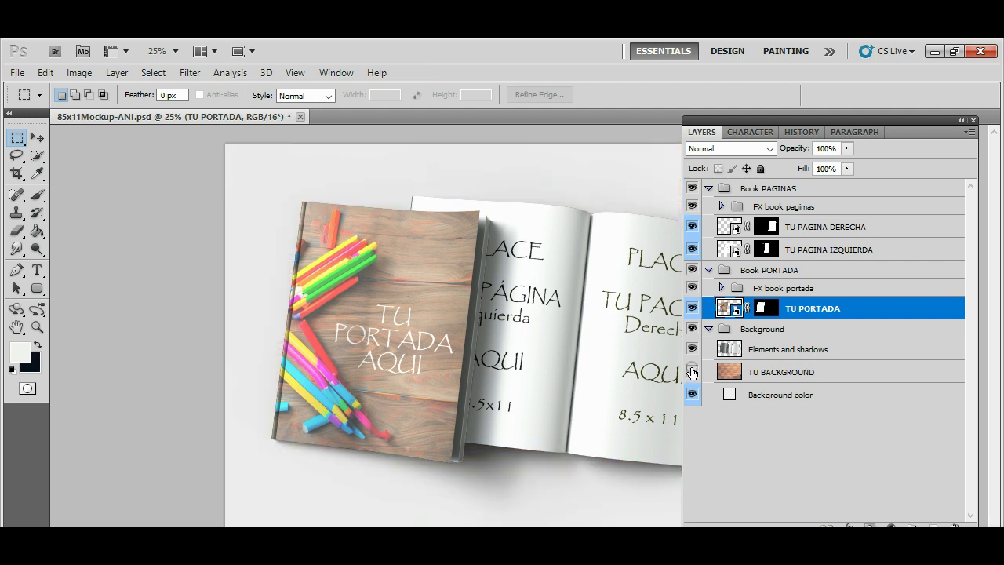
pyautogui.click(691, 372)
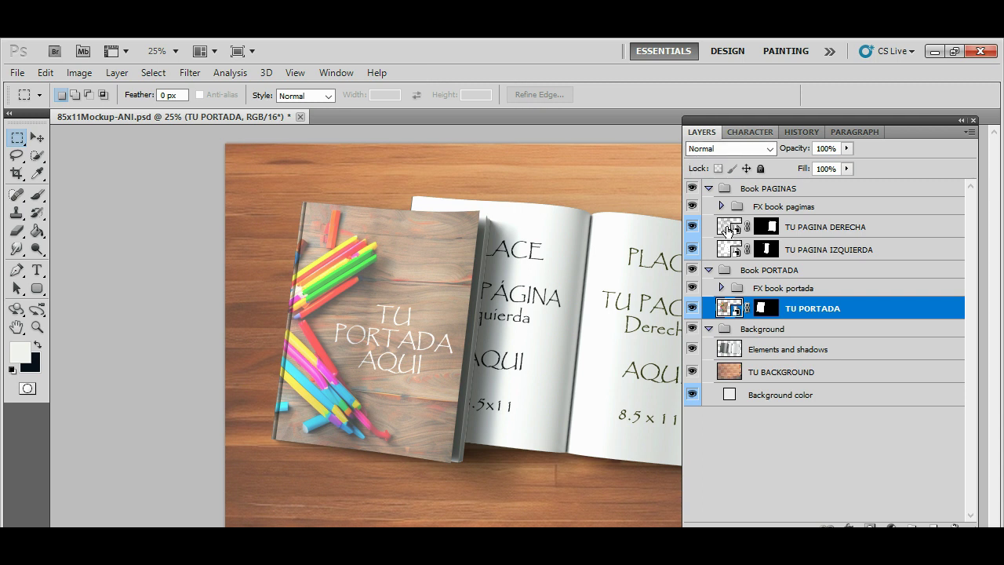
# - Open the TU PAGINA DERECHA smart object as Rectangle 3.psb, keeping its colour profile
pyautogui.doubleClick(728, 230)
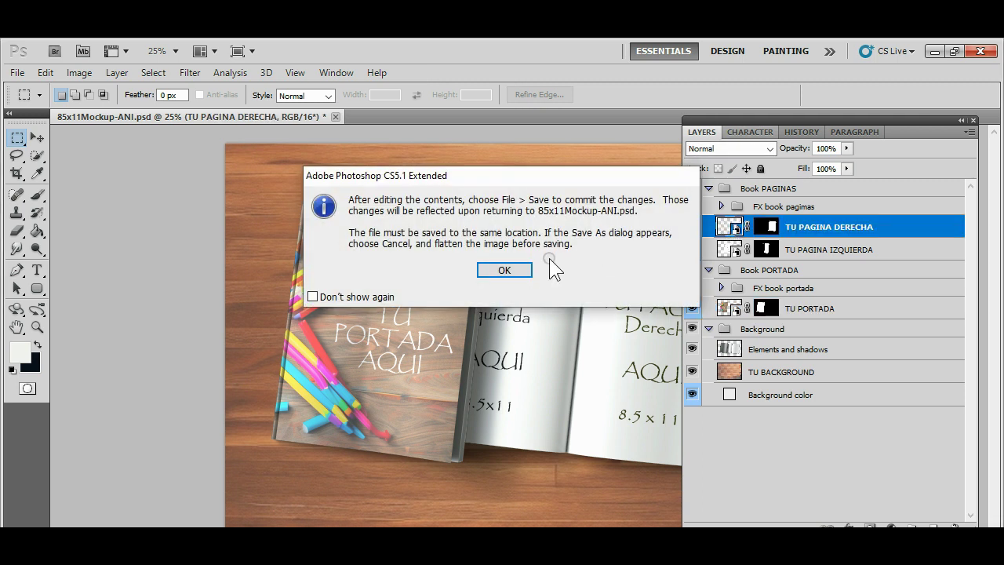
pyautogui.click(506, 269)
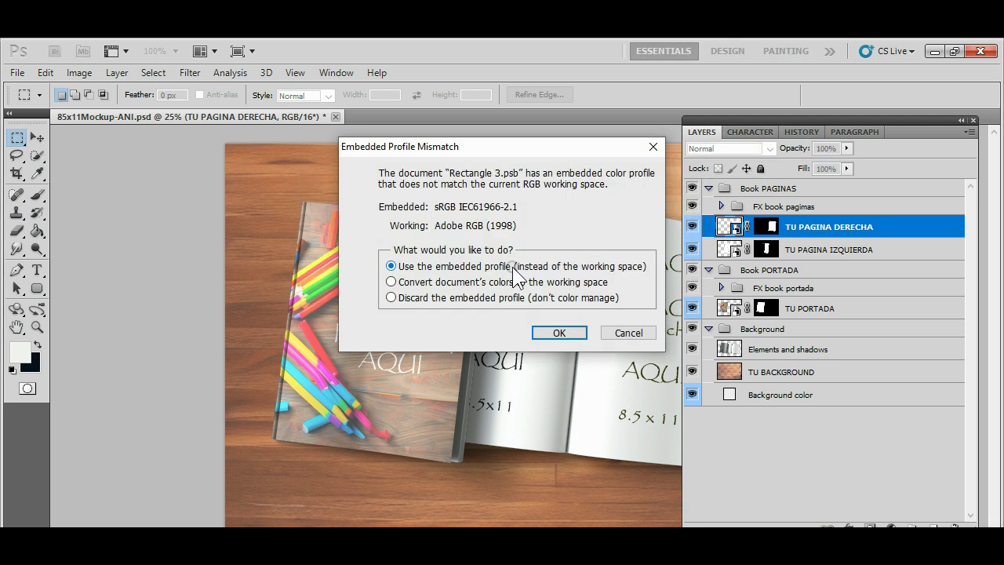
pyautogui.click(558, 333)
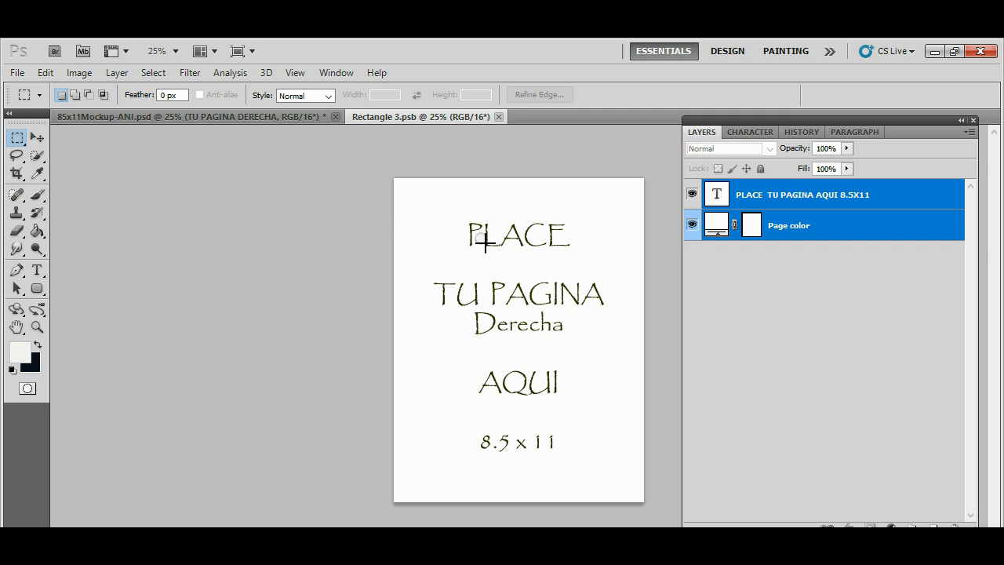
# - Try placing a mockups-folder file with File > Place and dismiss the could-not-place error
pyautogui.click(16, 72)
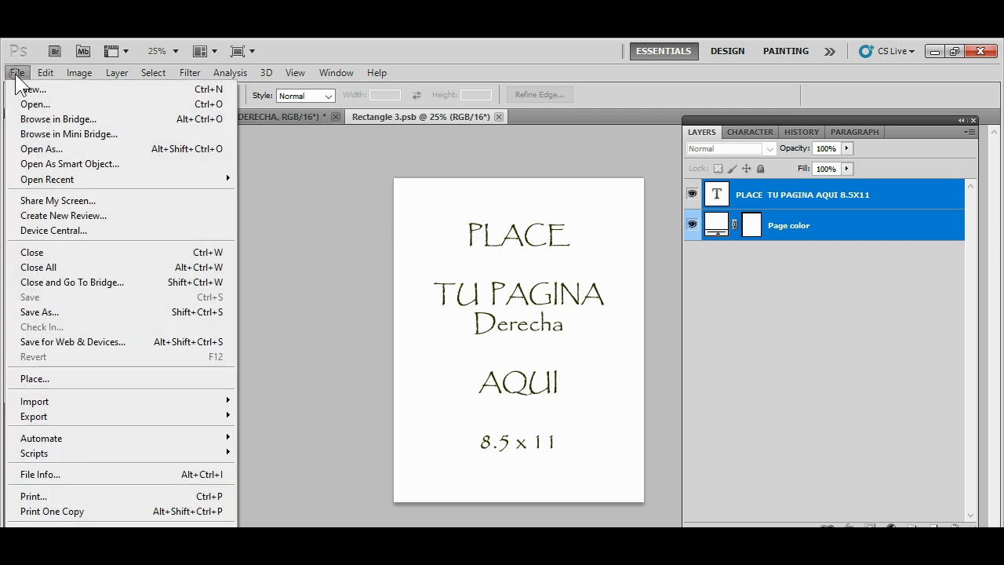
pyautogui.click(29, 377)
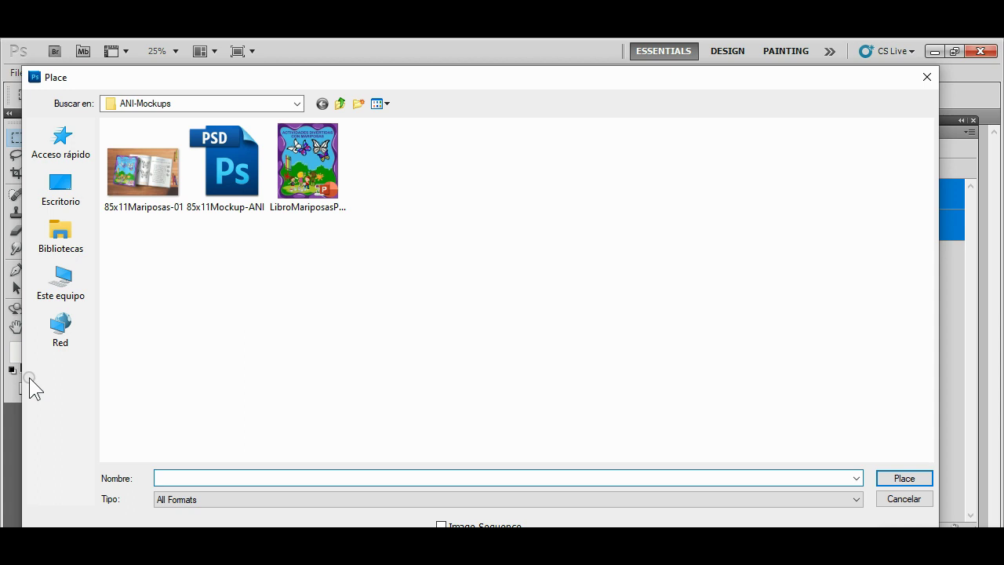
pyautogui.doubleClick(310, 191)
pyautogui.click(451, 247)
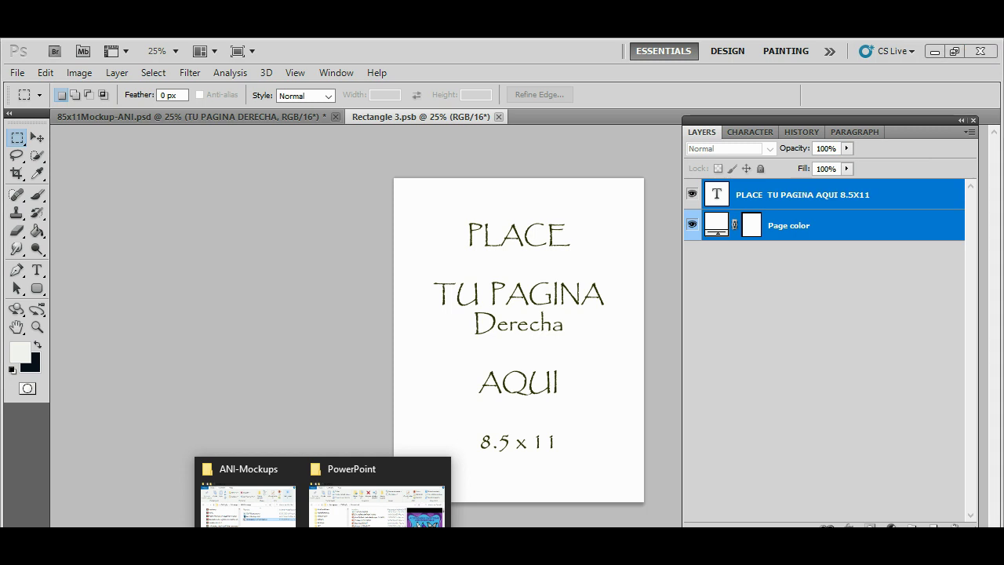
# - Bring up the butterfly book deck in PowerPoint and go to slide 29, LABERINTO
pyautogui.click(377, 502)
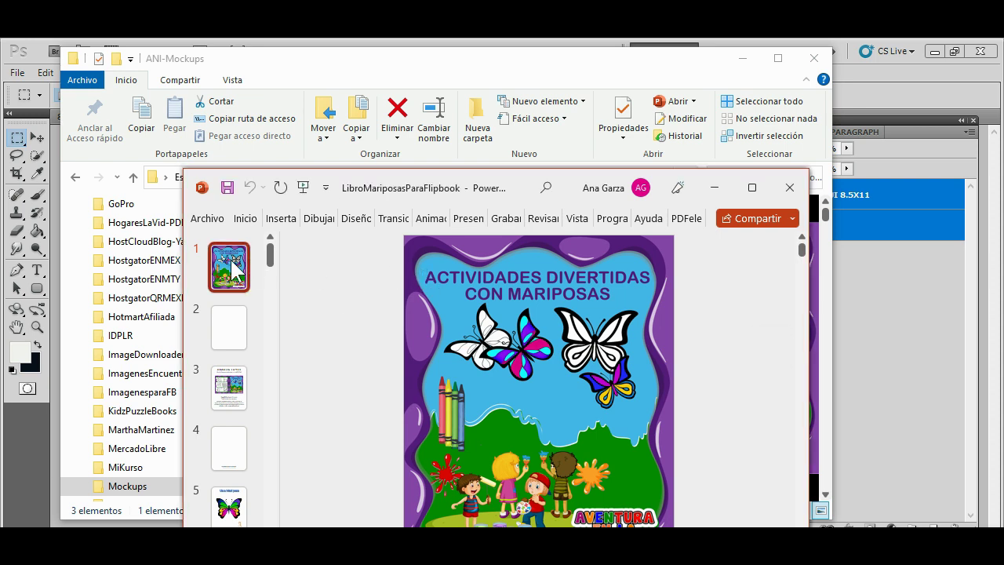
pyautogui.scroll(-1, 244, 361)
pyautogui.scroll(-2, 238, 367)
pyautogui.scroll(-2, 235, 369)
pyautogui.scroll(-1, 236, 370)
pyautogui.scroll(-1, 234, 374)
pyautogui.scroll(-2, 233, 375)
pyautogui.scroll(-1, 223, 396)
pyautogui.scroll(-2, 225, 398)
pyautogui.click(228, 406)
pyautogui.scroll(-2, 227, 416)
pyautogui.scroll(-2, 226, 422)
pyautogui.scroll(-3, 226, 422)
pyautogui.scroll(-2, 225, 419)
pyautogui.scroll(-2, 222, 418)
pyautogui.click(225, 422)
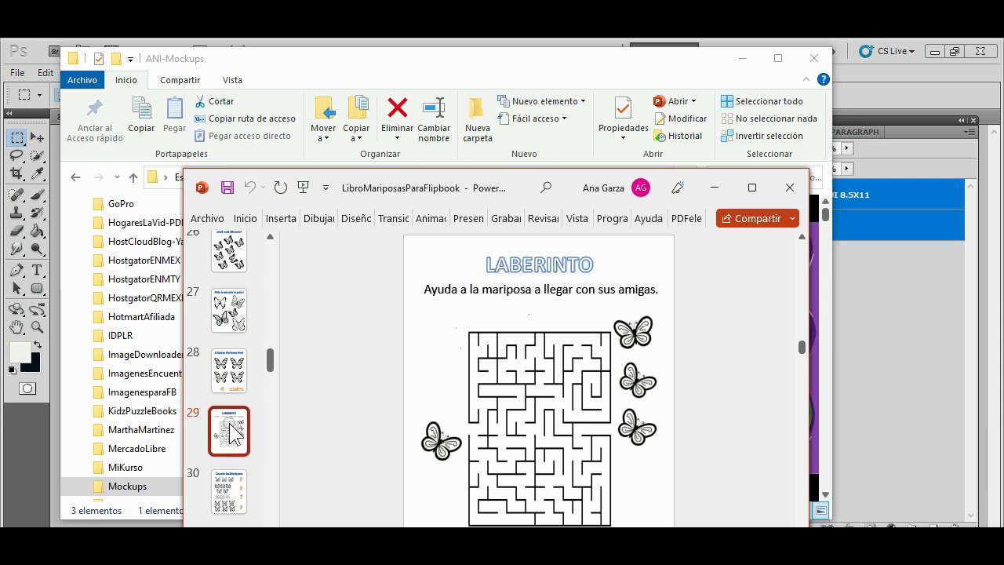
# - Copy slide 29 and close the ANI-Mockups folder window
pyautogui.rightClick(231, 424)
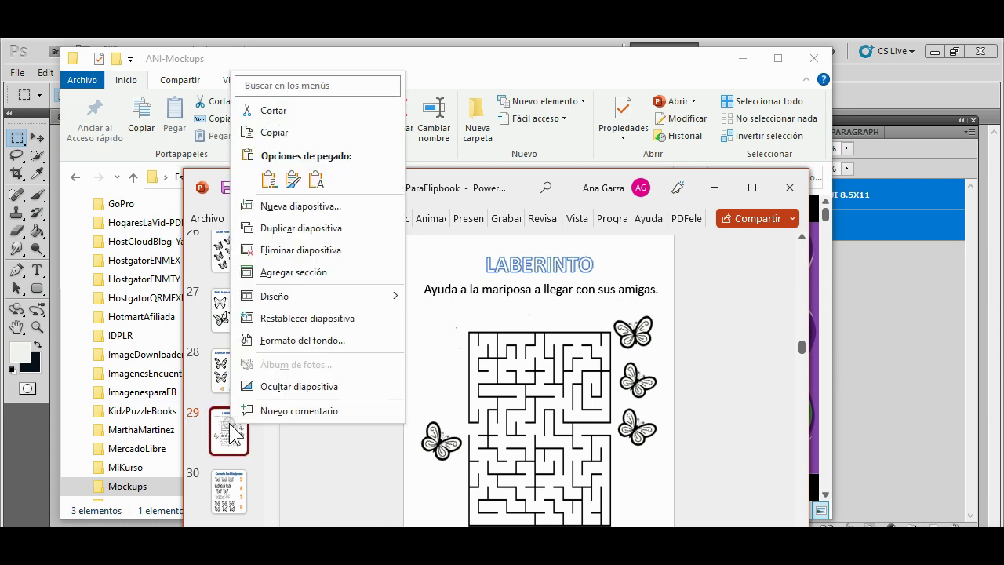
pyautogui.click(271, 131)
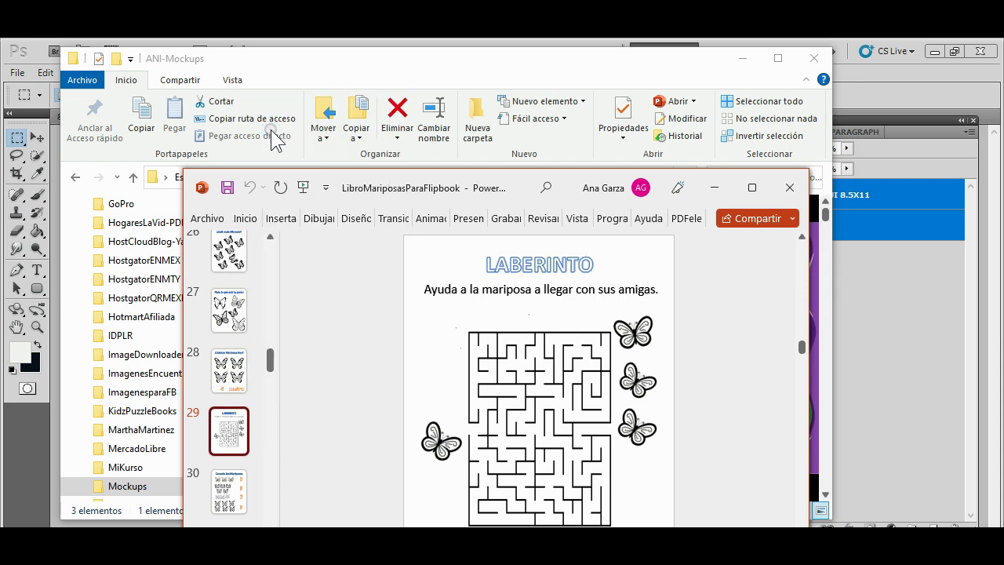
pyautogui.click(813, 58)
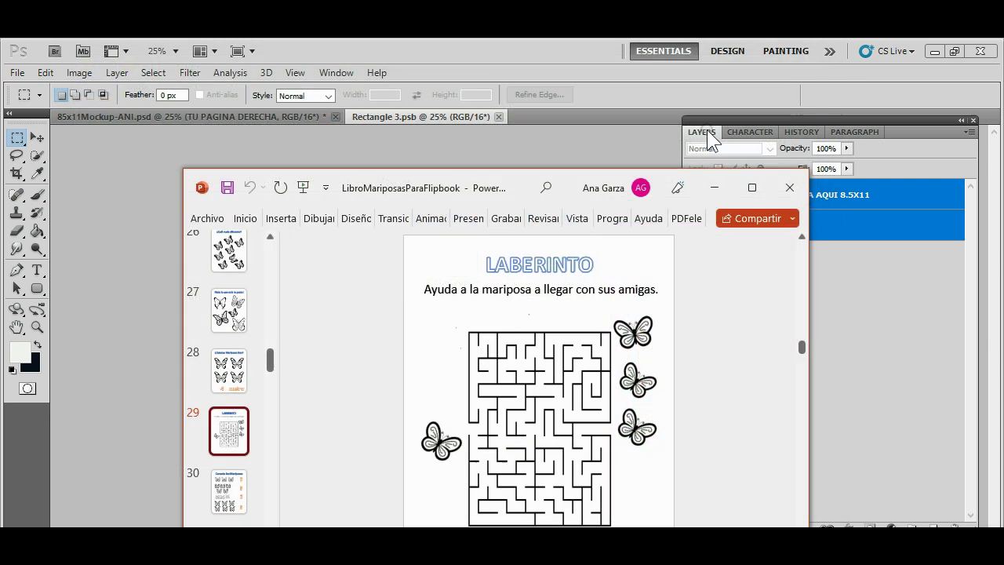
# - Move PowerPoint aside and drag the pasted maze toward the page's top-left
pyautogui.moveTo(527, 188)
pyautogui.mouseDown()
pyautogui.moveTo(814, 486)
pyautogui.moveTo(816, 526)
pyautogui.mouseUp()
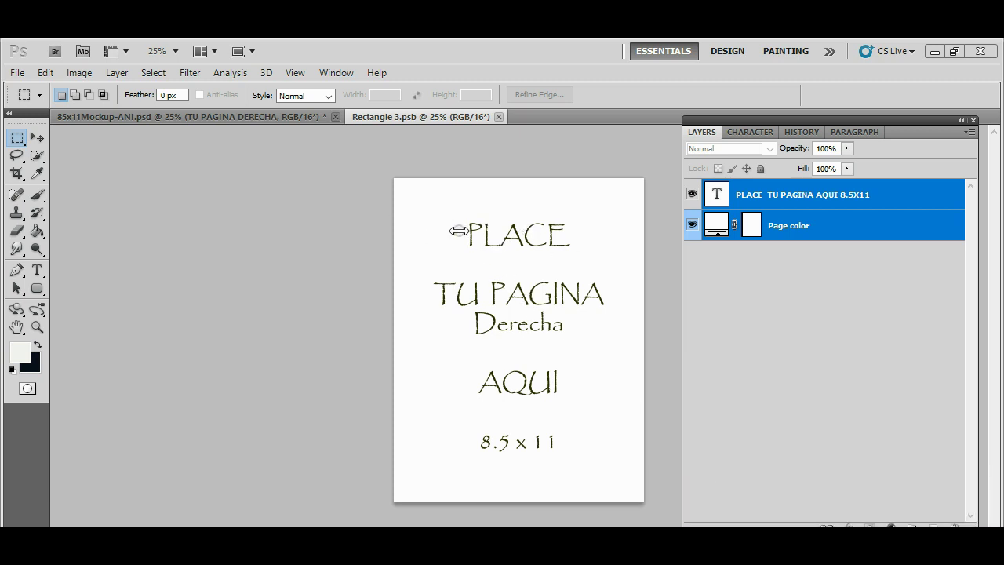
pyautogui.click(804, 198)
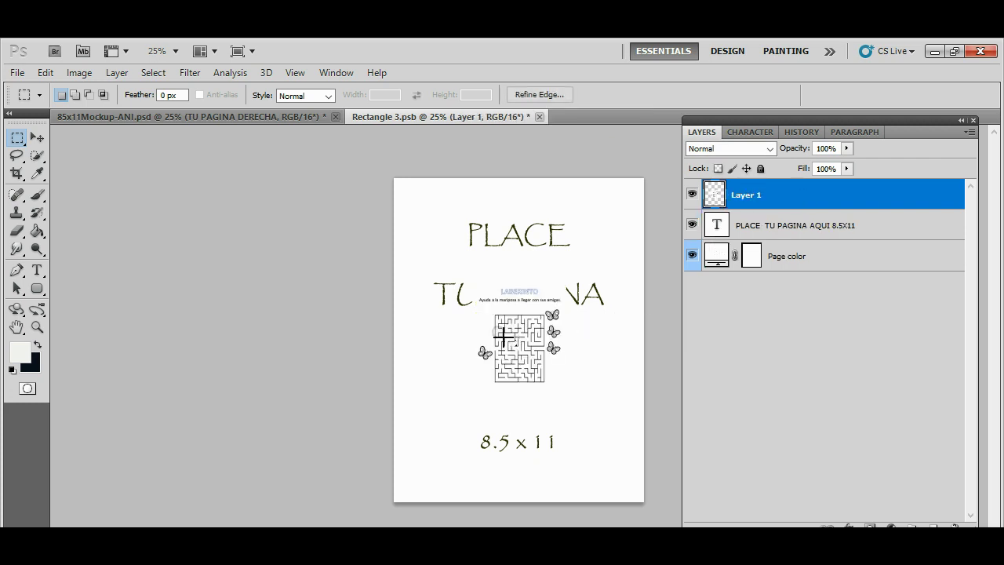
pyautogui.click(37, 138)
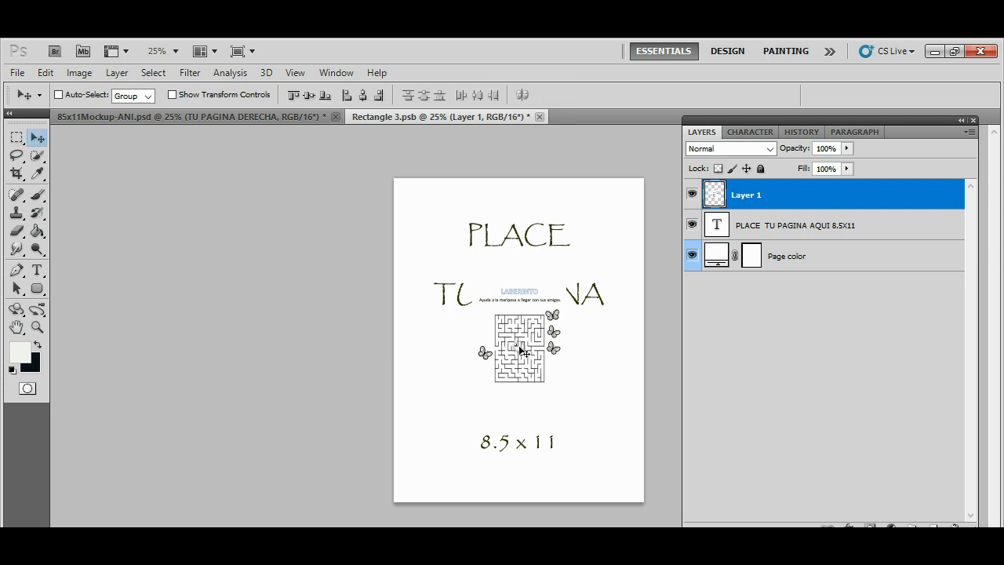
pyautogui.moveTo(518, 345); pyautogui.dragTo(444, 245)
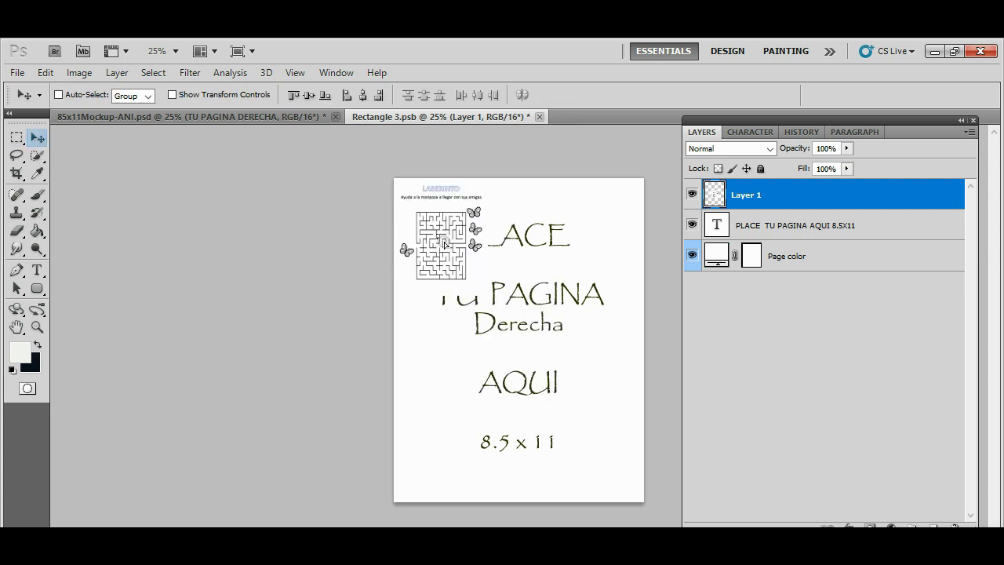
pyautogui.moveTo(443, 241); pyautogui.dragTo(444, 241)
# - Free-transform the maze, snapping it top-left and scaling it to fill the right page
pyautogui.hotkey('ctrl', 't')
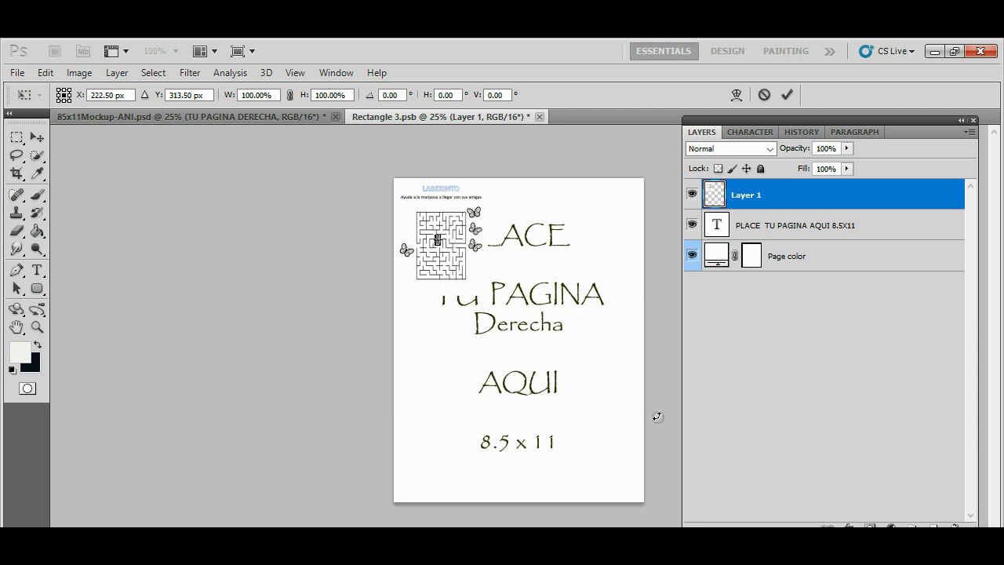
pyautogui.moveTo(437, 239); pyautogui.dragTo(441, 237)
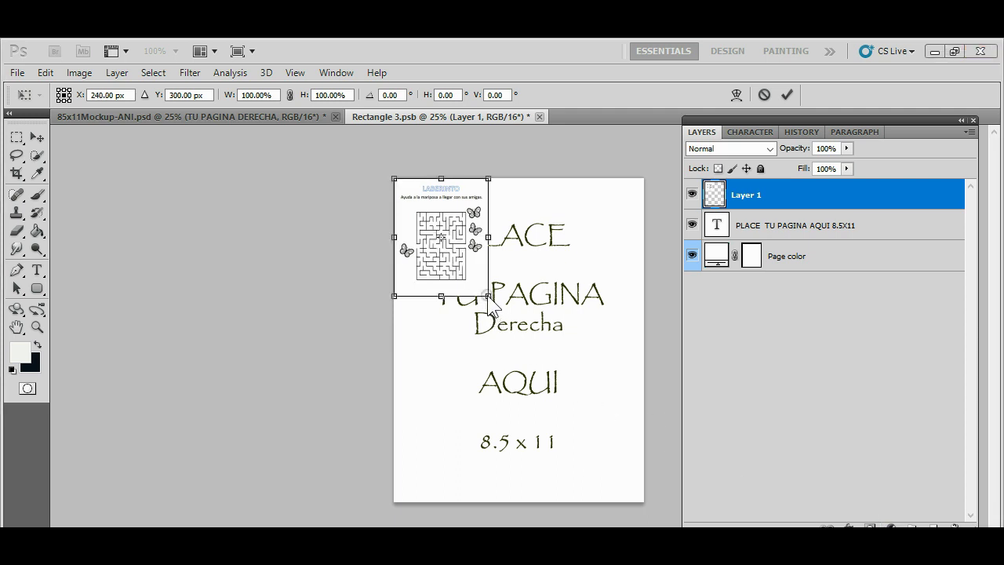
pyautogui.moveTo(488, 298); pyautogui.dragTo(621, 525)
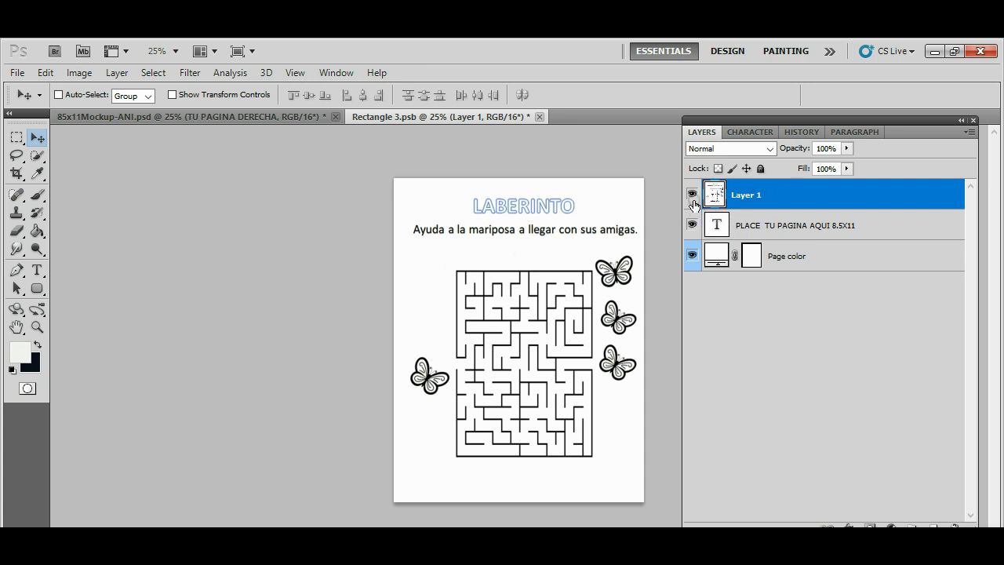
# - Hide the placeholder text layer, keep Layer 1 visible, and close Rectangle 3.psb
pyautogui.click(692, 194)
pyautogui.click(691, 225)
pyautogui.click(692, 225)
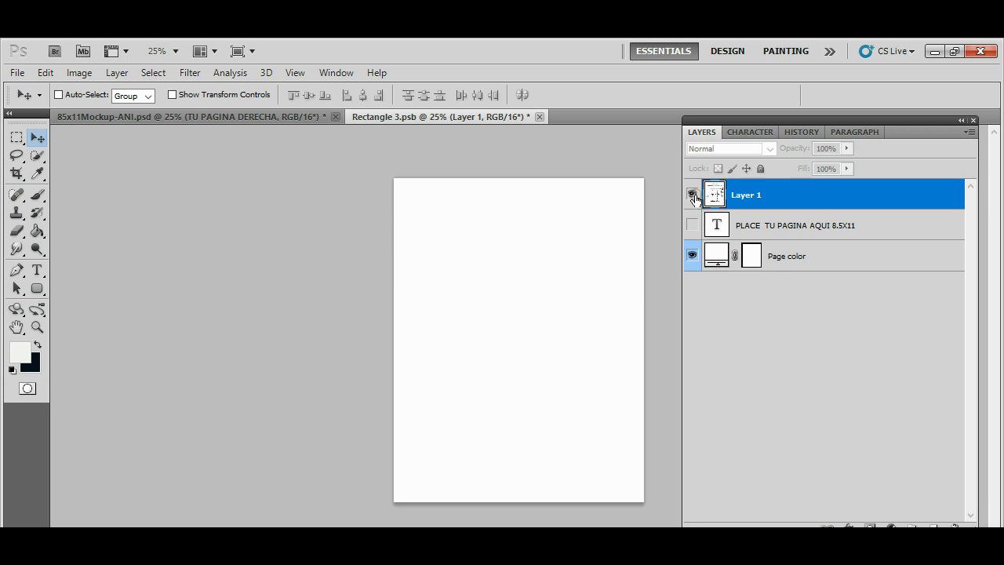
pyautogui.click(692, 195)
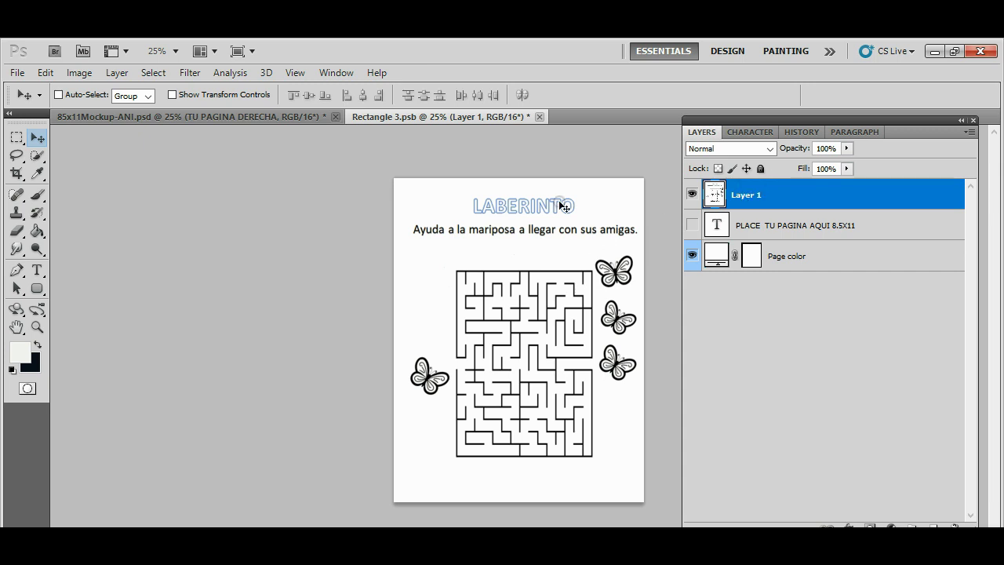
pyautogui.click(539, 116)
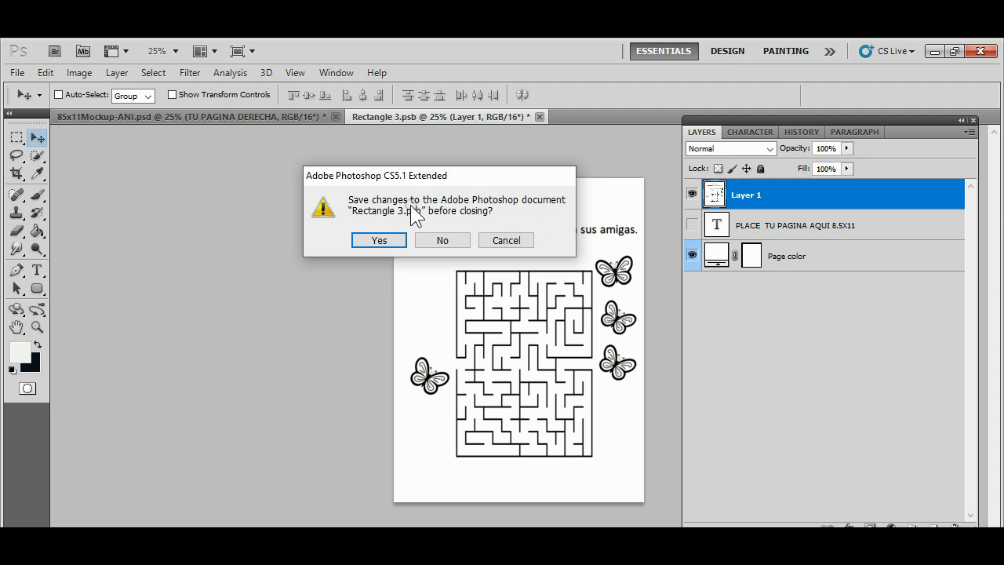
# - Save Rectangle 3.psb, then open the TU PAGINA IZQUIERDA smart object for editing
pyautogui.click(378, 238)
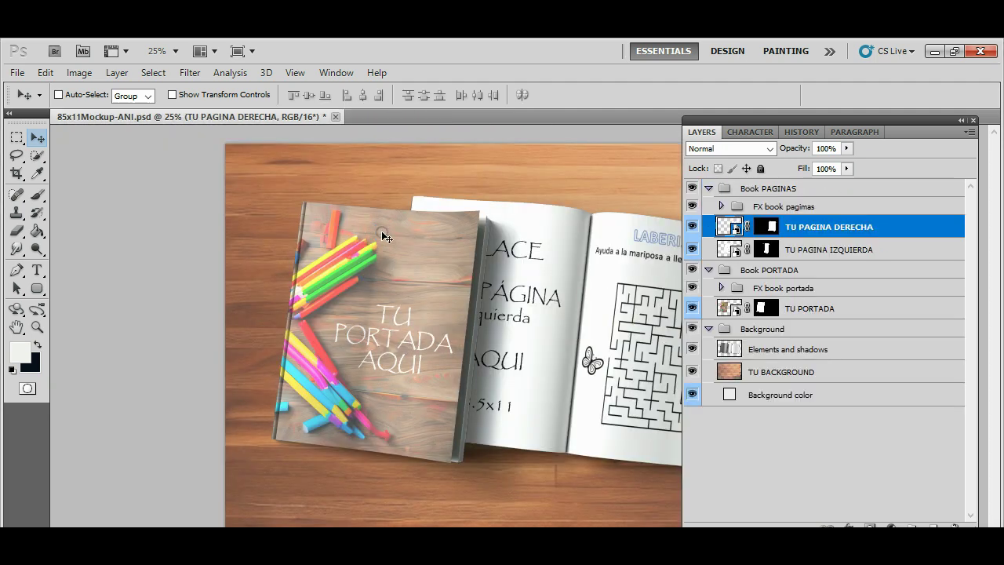
pyautogui.moveTo(784, 115)
pyautogui.mouseDown()
pyautogui.moveTo(923, 138)
pyautogui.moveTo(912, 126)
pyautogui.mouseUp()
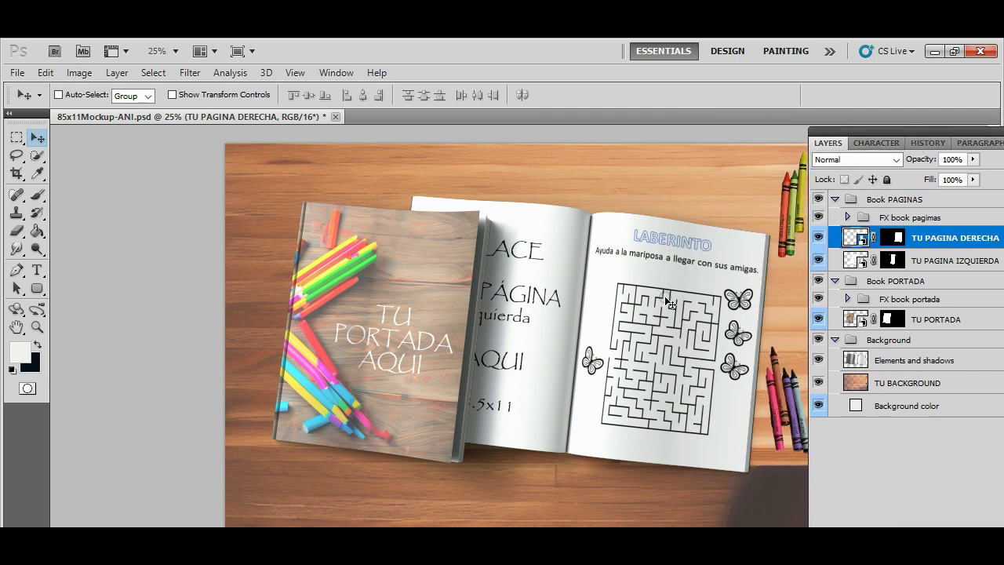
pyautogui.doubleClick(852, 261)
pyautogui.click(504, 270)
# - Open the left page keeping its profile, and copy slide 28, ¿Cuántas Mariposas Hay?, in PowerPoint
pyautogui.click(567, 334)
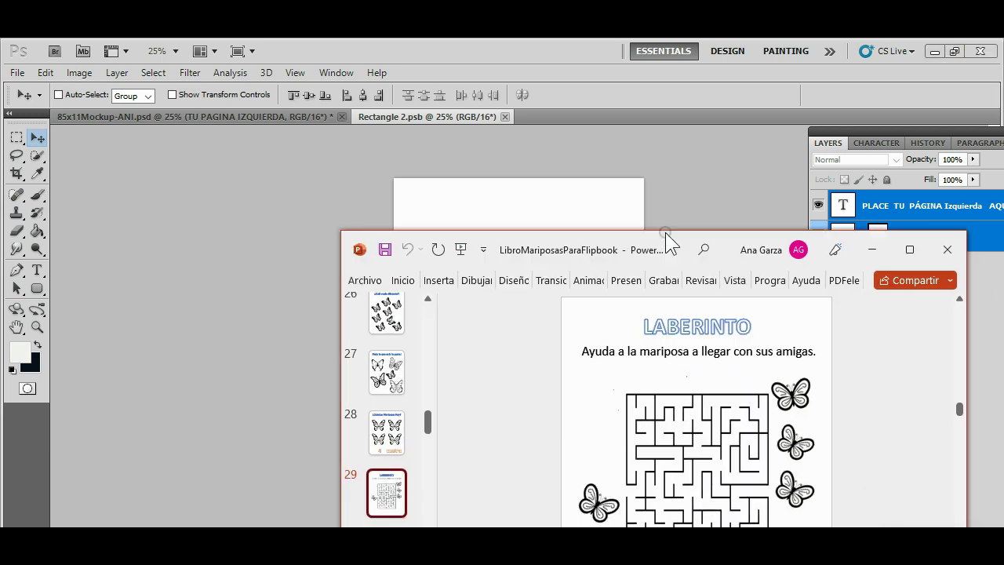
pyautogui.moveTo(665, 232); pyautogui.dragTo(625, 123)
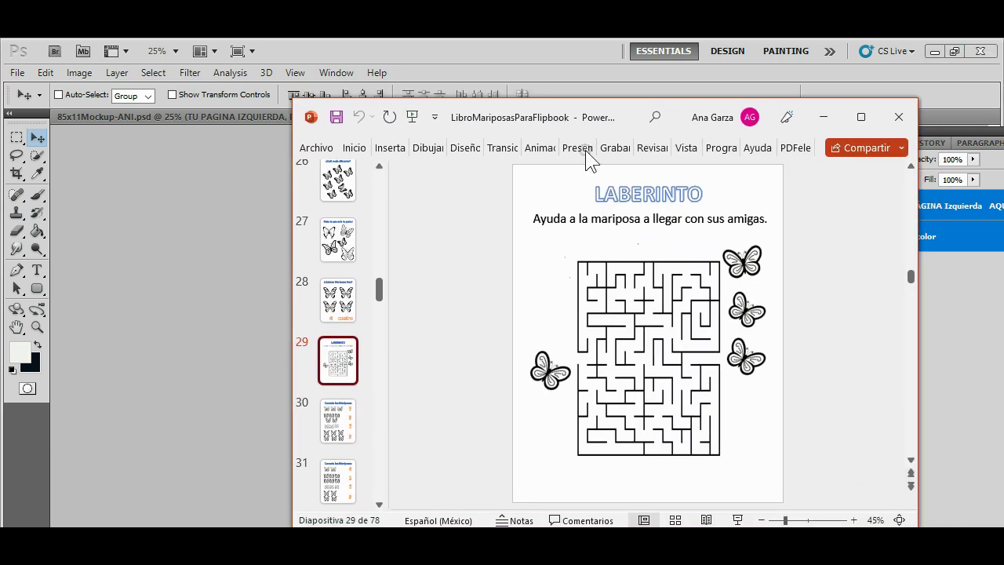
pyautogui.click(338, 298)
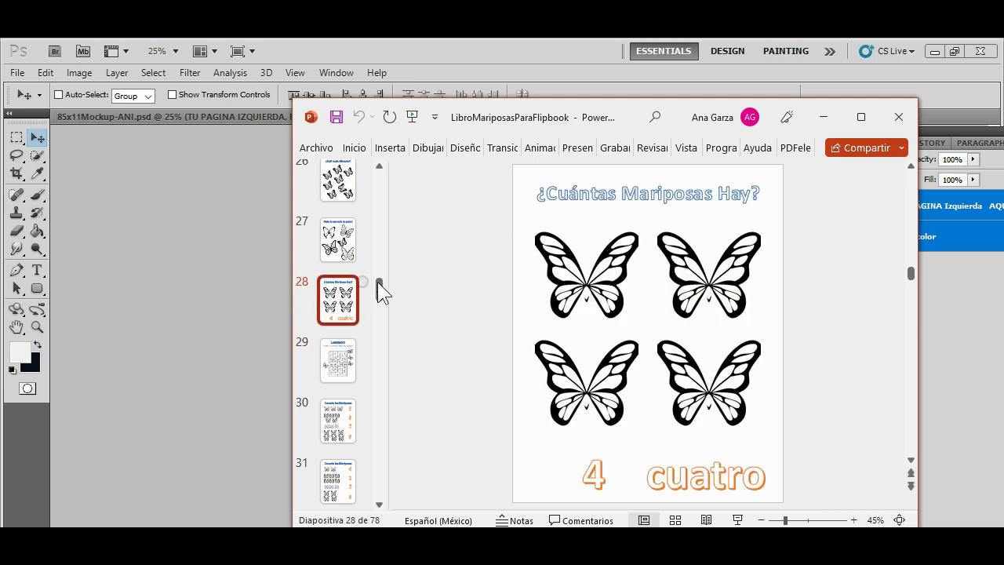
pyautogui.rightClick(348, 296)
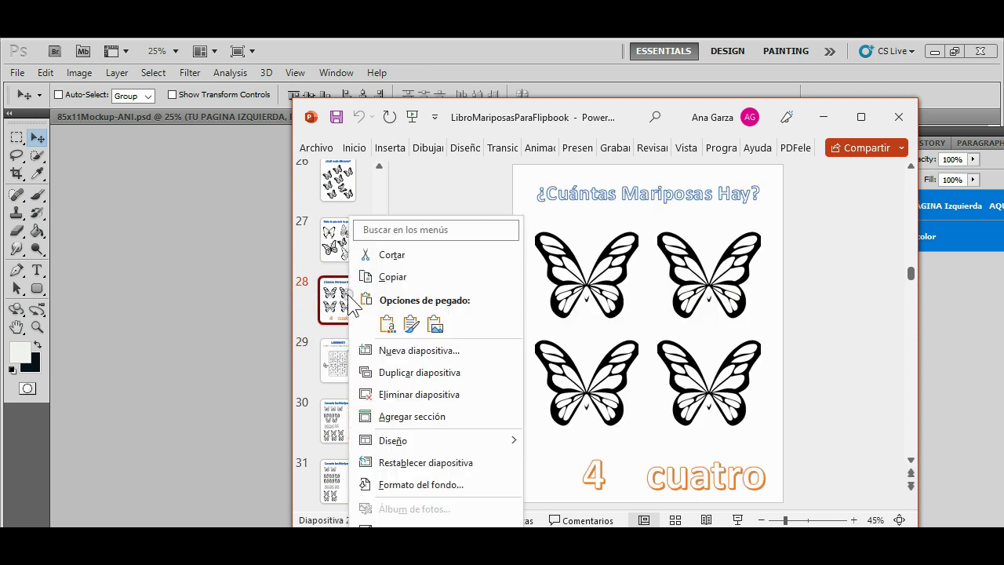
pyautogui.click(390, 276)
# - Paste the butterfly counting slide into Rectangle 2.psb above the placeholder text layer
pyautogui.click(205, 269)
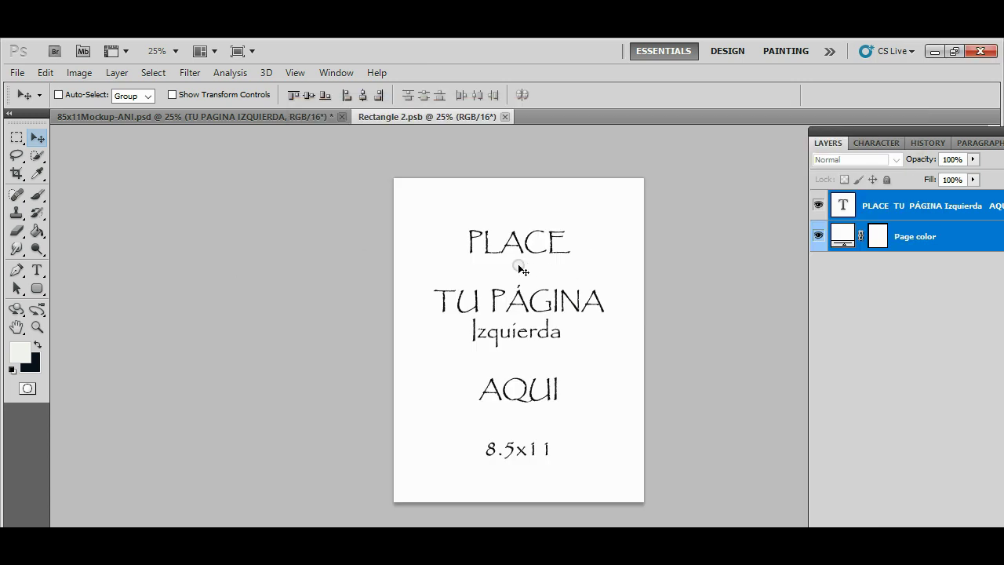
pyautogui.click(899, 209)
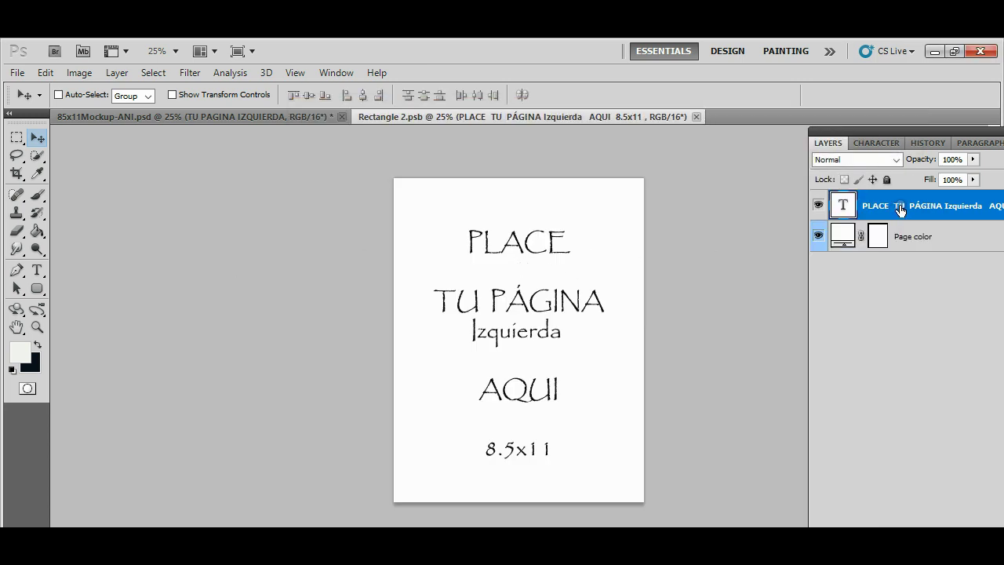
pyautogui.hotkey('ctrl', 'v')
# - Move the pasted butterfly counting page to the top-left and scale it to cover the left page
pyautogui.moveTo(508, 326); pyautogui.dragTo(438, 229)
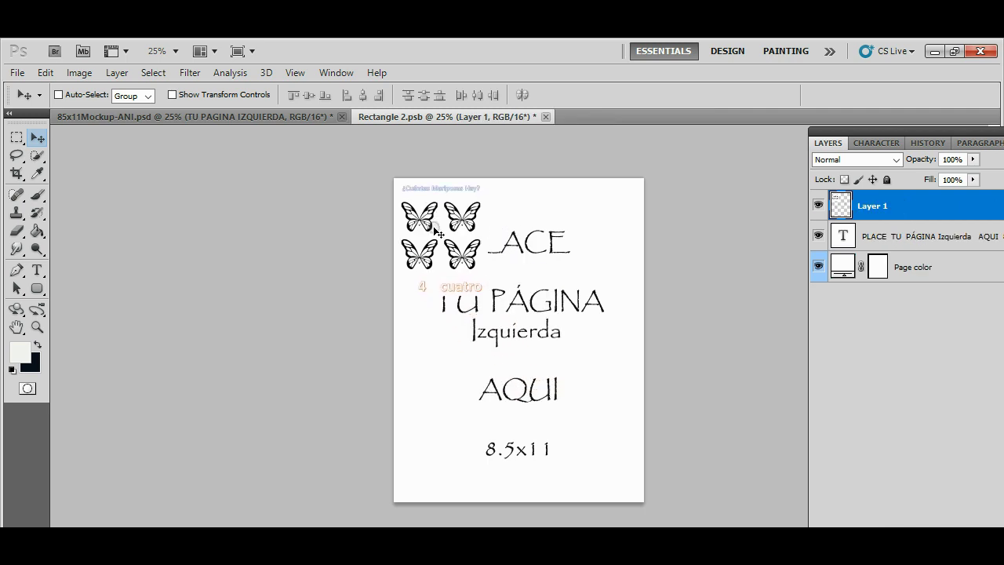
pyautogui.hotkey('ctrl', 't')
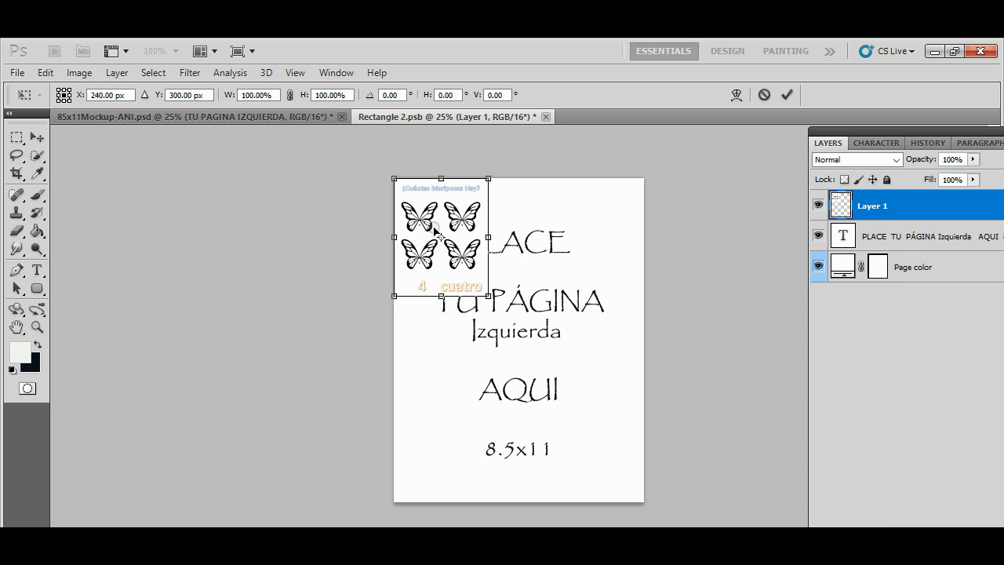
pyautogui.moveTo(488, 295); pyautogui.dragTo(630, 520)
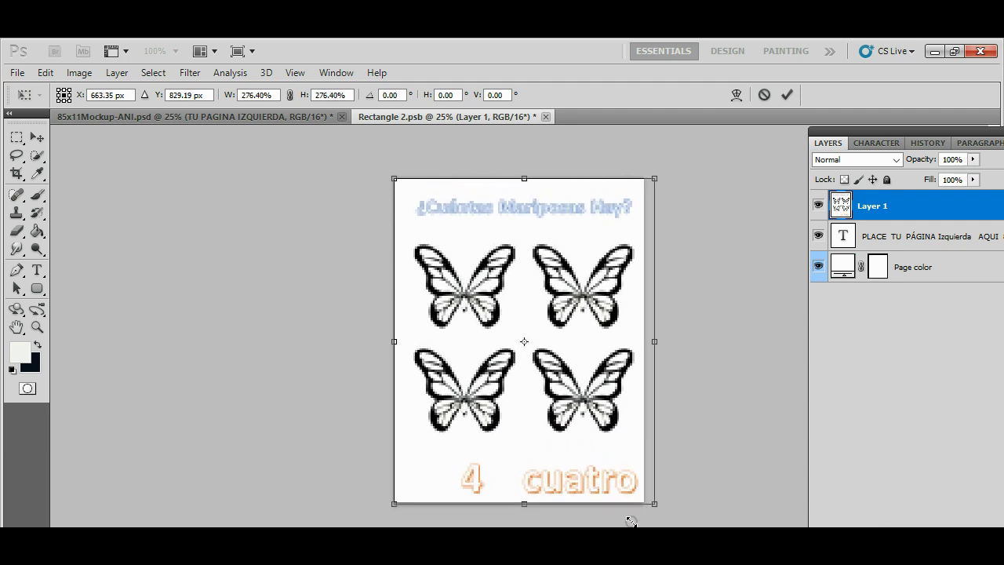
pyautogui.press('Return')
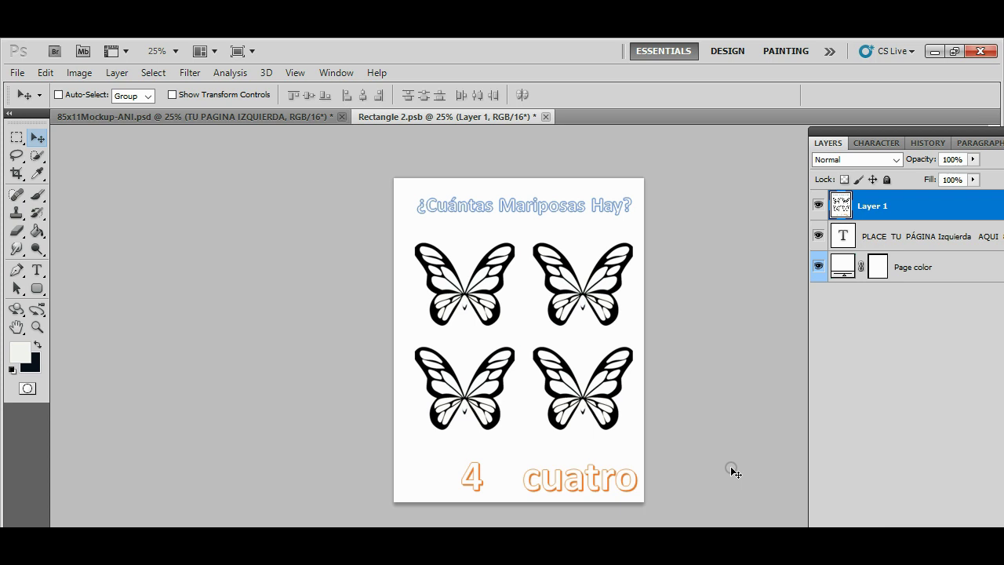
# - Save and close the left-page file, then open the TU PORTADA cover smart object for editing
pyautogui.click(545, 116)
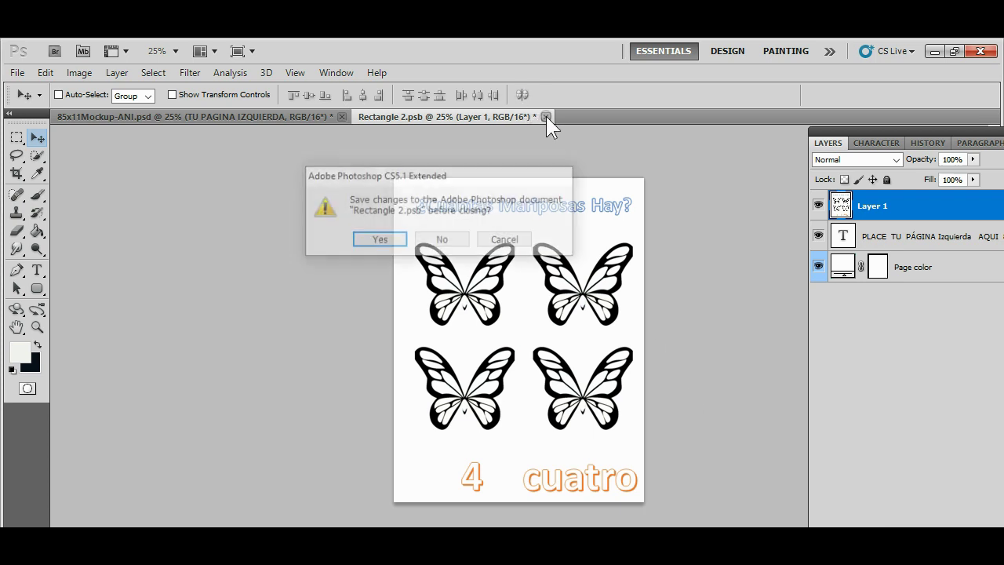
pyautogui.click(381, 238)
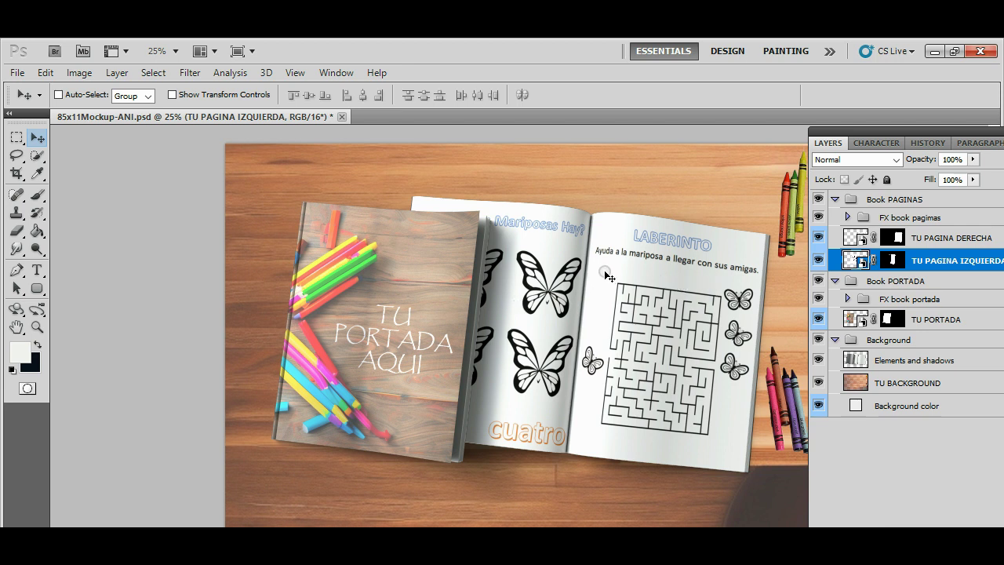
pyautogui.click(863, 320)
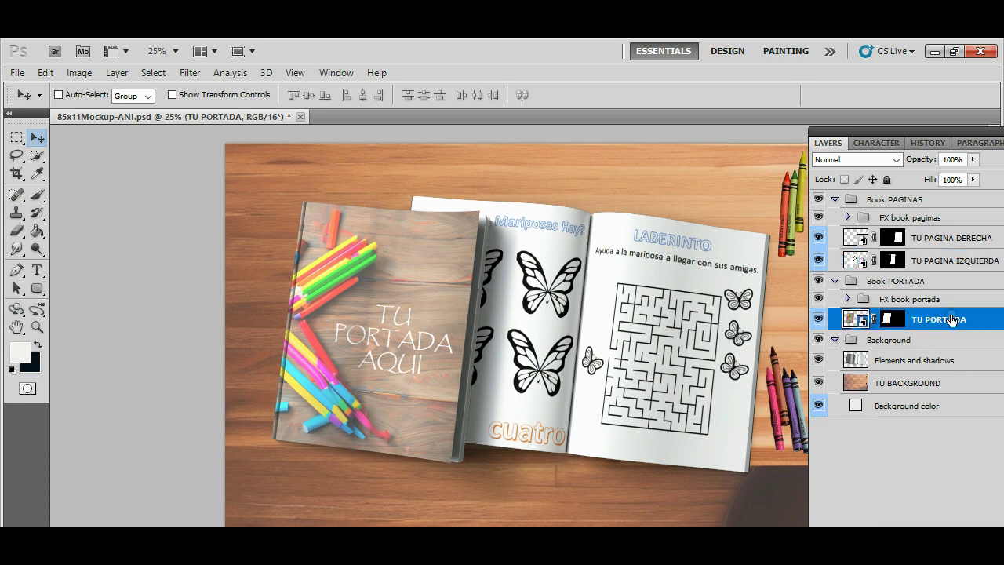
pyautogui.doubleClick(852, 318)
pyautogui.click(502, 271)
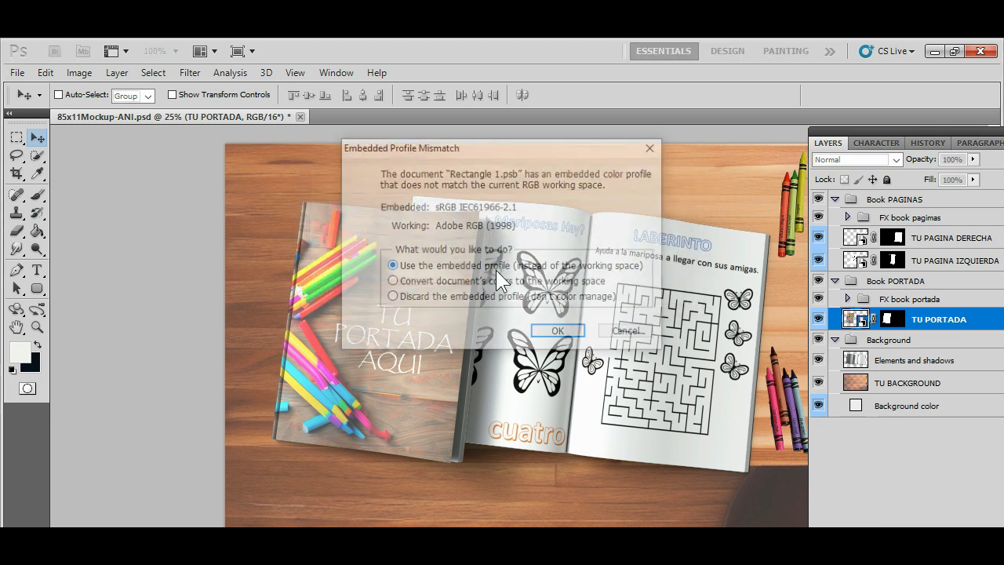
pyautogui.click(559, 332)
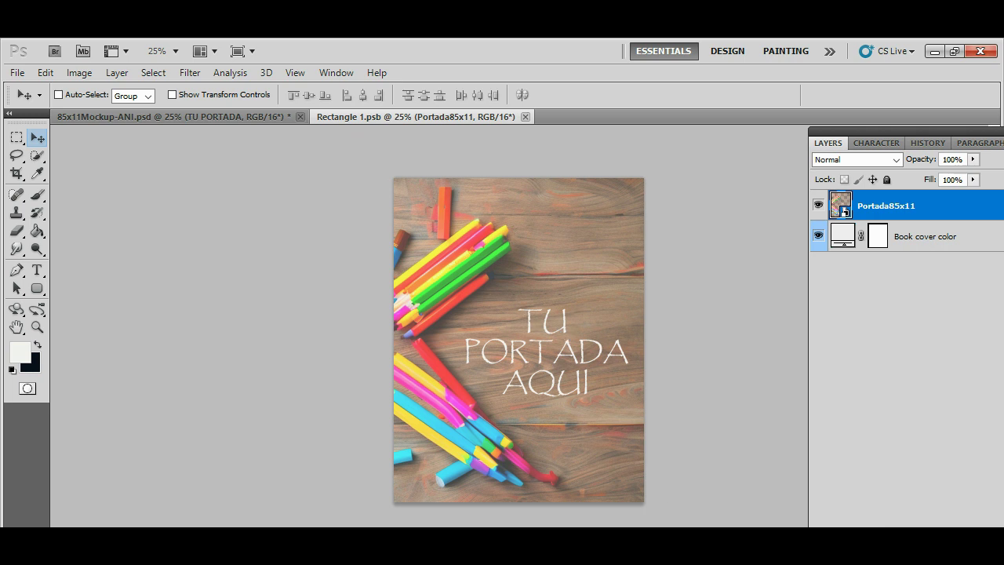
pyautogui.hotkey('alt', 'Tab')
# - Copy PowerPoint slide 1, the ACTIVIDADES DIVERTIDAS CON MARIPOSAS cover, then return to Photoshop
pyautogui.moveTo(385, 281); pyautogui.dragTo(381, 164)
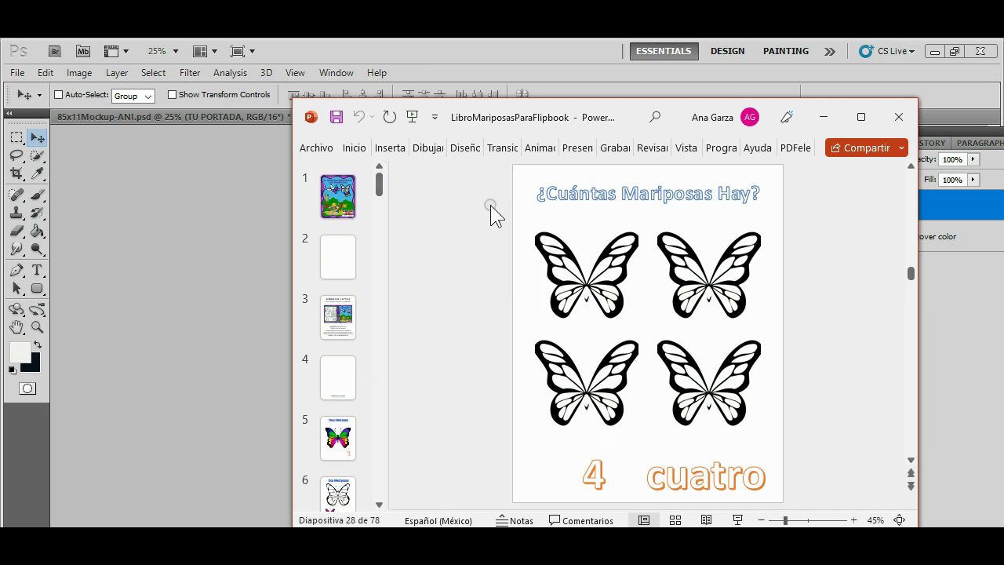
pyautogui.click(335, 198)
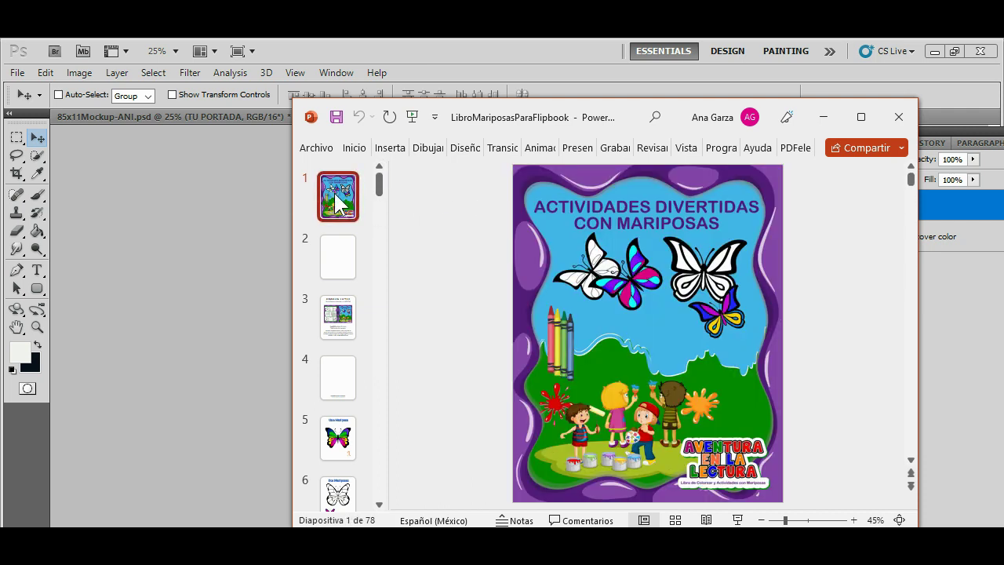
pyautogui.rightClick(336, 196)
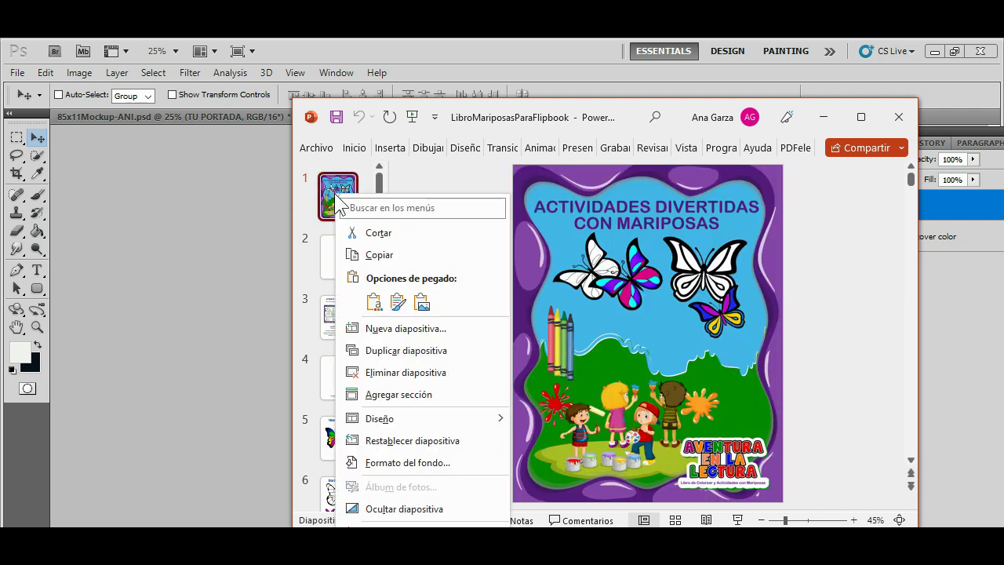
pyautogui.click(376, 254)
pyautogui.click(211, 241)
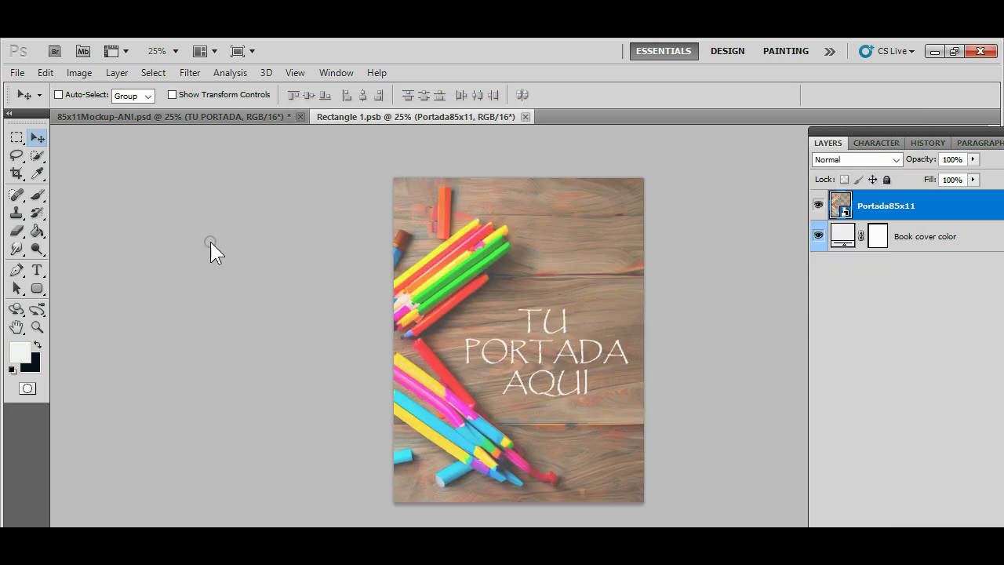
# - Paste the butterfly cover image into Rectangle 1.psb and move it to the page's top-left
pyautogui.click(17, 73)
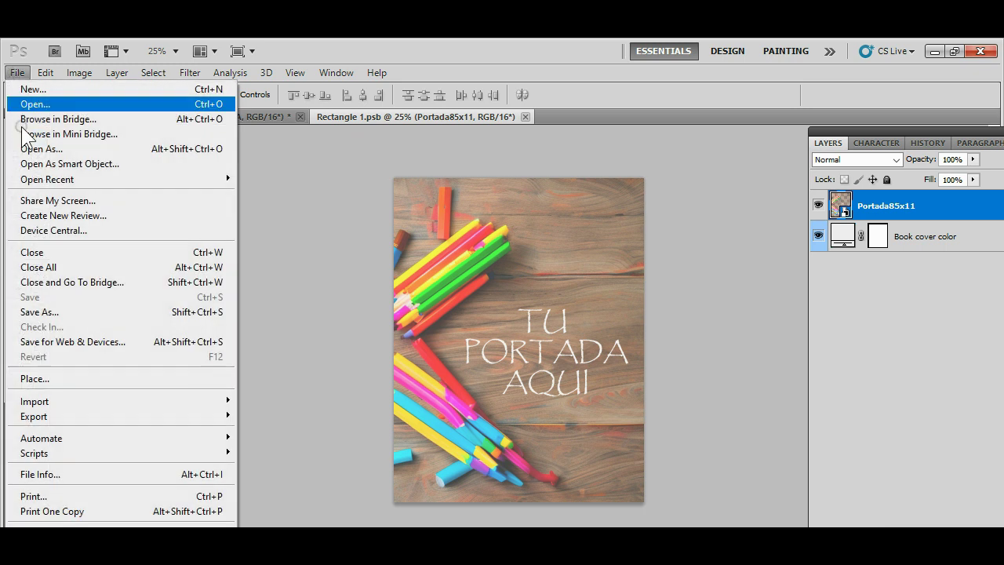
pyautogui.click(33, 378)
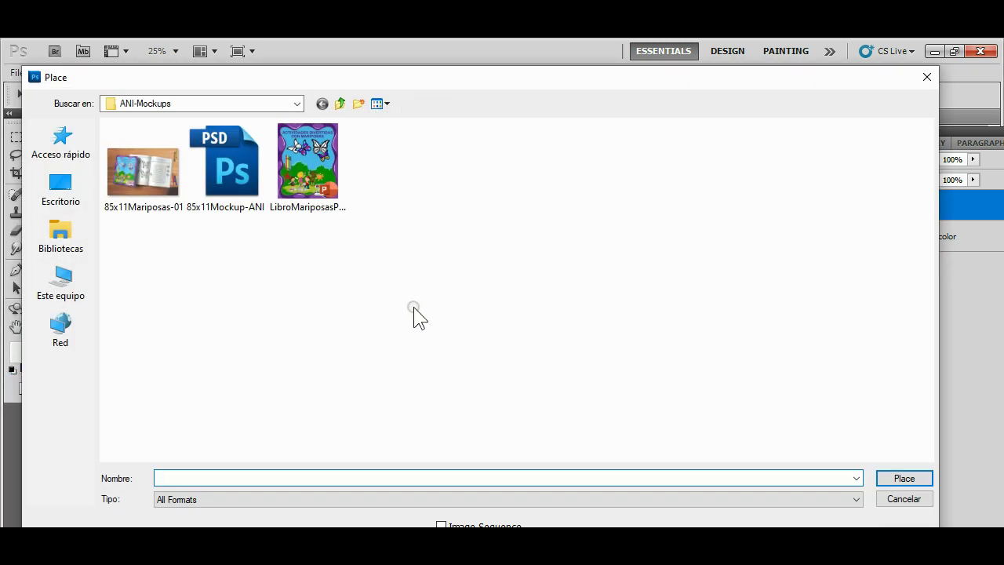
pyautogui.click(902, 499)
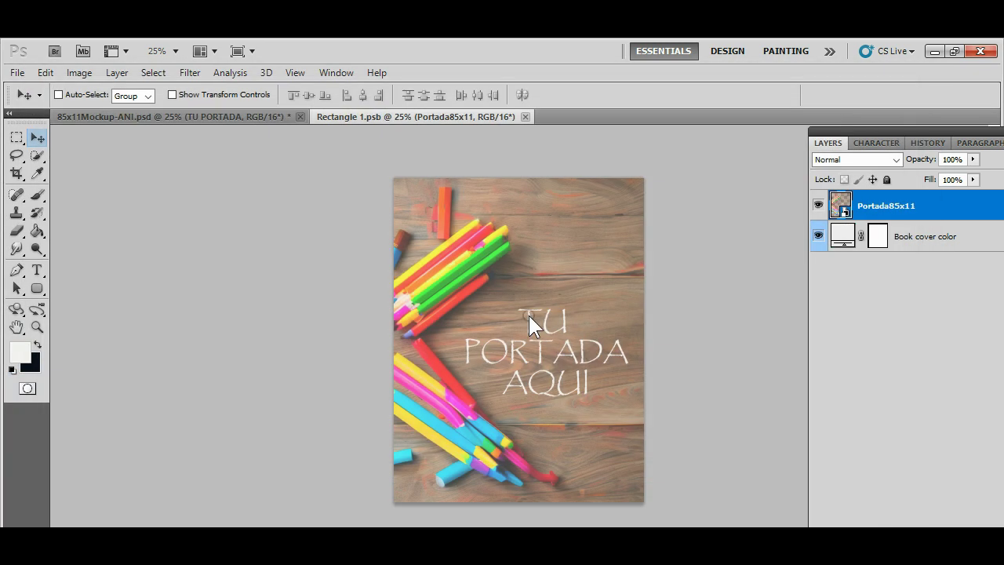
pyautogui.hotkey('ctrl', 'v')
pyautogui.moveTo(517, 317); pyautogui.dragTo(445, 223)
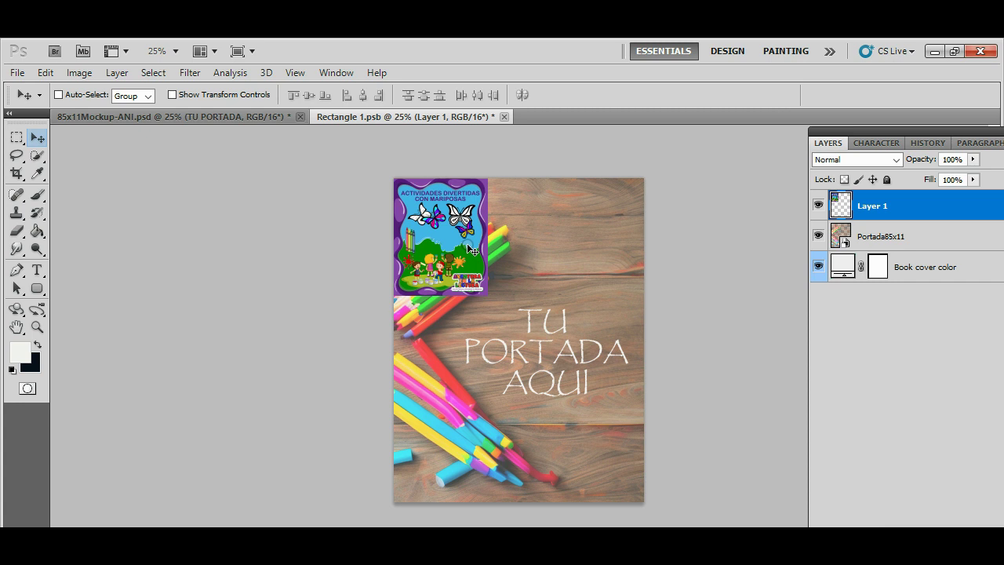
# - Enlarge and stretch the cover with Free Transform so it fills the whole page
pyautogui.hotkey('ctrl', 't')
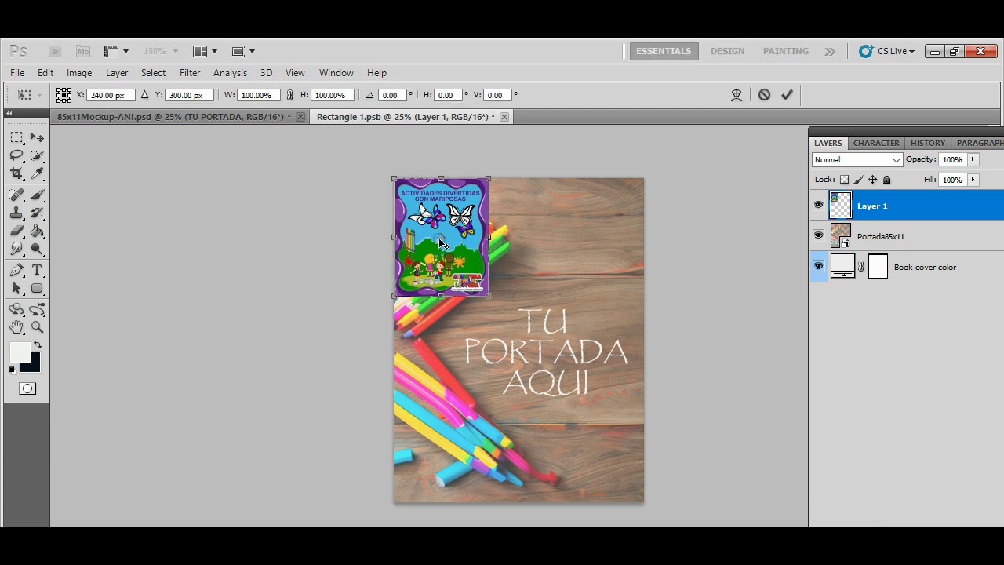
pyautogui.moveTo(488, 291)
pyautogui.mouseDown()
pyautogui.moveTo(629, 515)
pyautogui.moveTo(619, 510)
pyautogui.mouseUp()
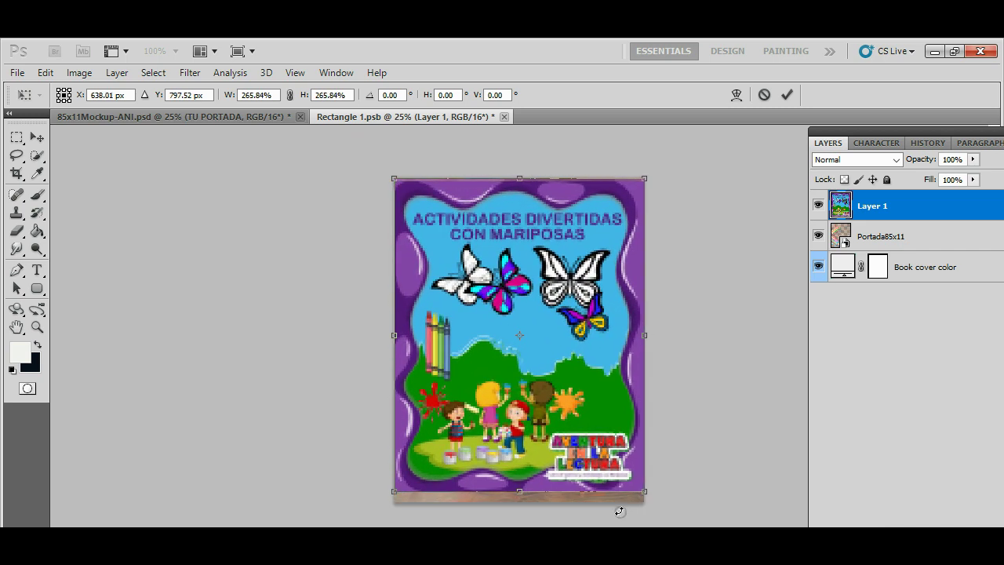
pyautogui.moveTo(517, 492); pyautogui.dragTo(518, 503)
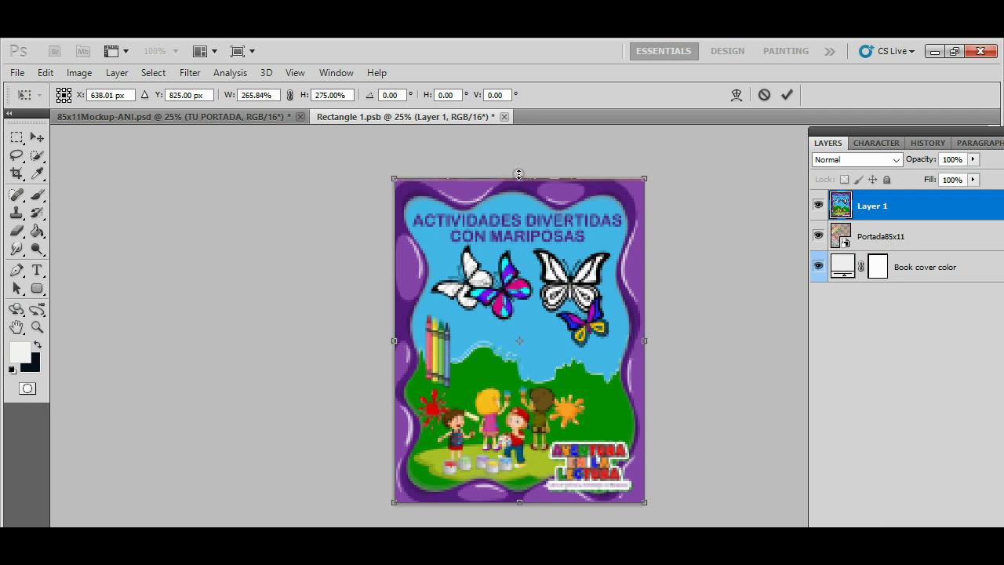
pyautogui.moveTo(518, 174); pyautogui.dragTo(519, 167)
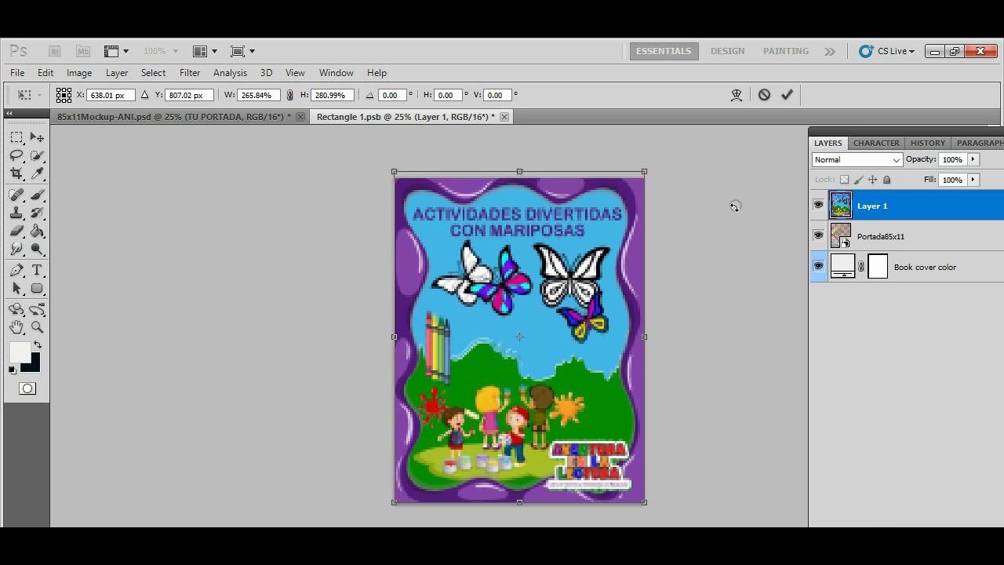
pyautogui.moveTo(519, 171); pyautogui.dragTo(518, 178)
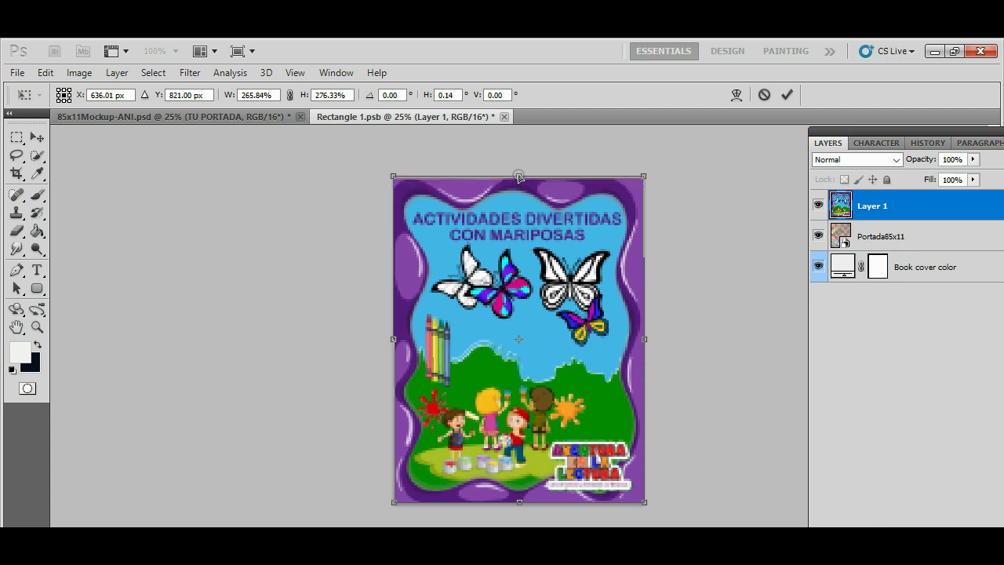
pyautogui.press('Return')
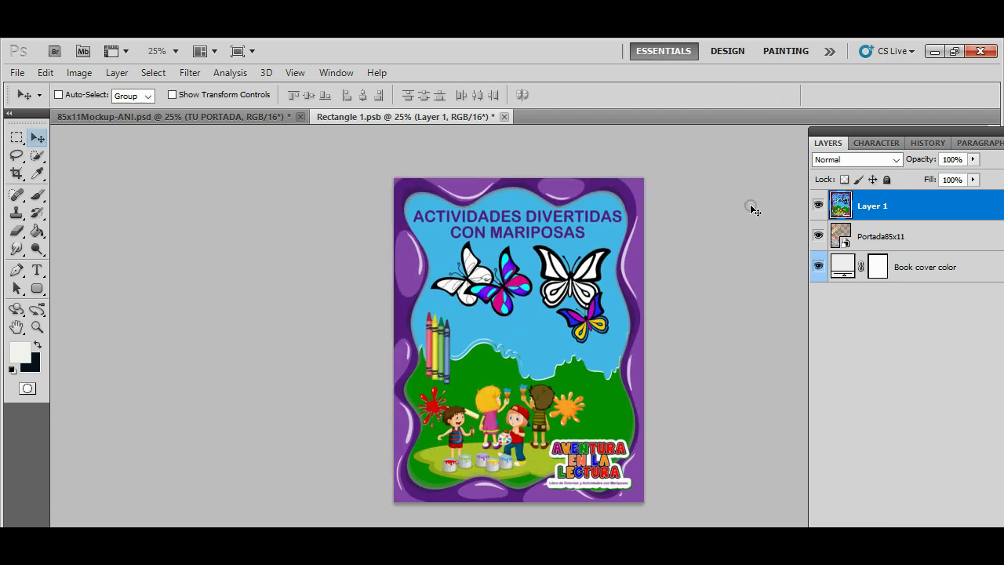
# - Close Rectangle 1.psb, saving the changes so the butterfly cover appears on the book
pyautogui.click(503, 116)
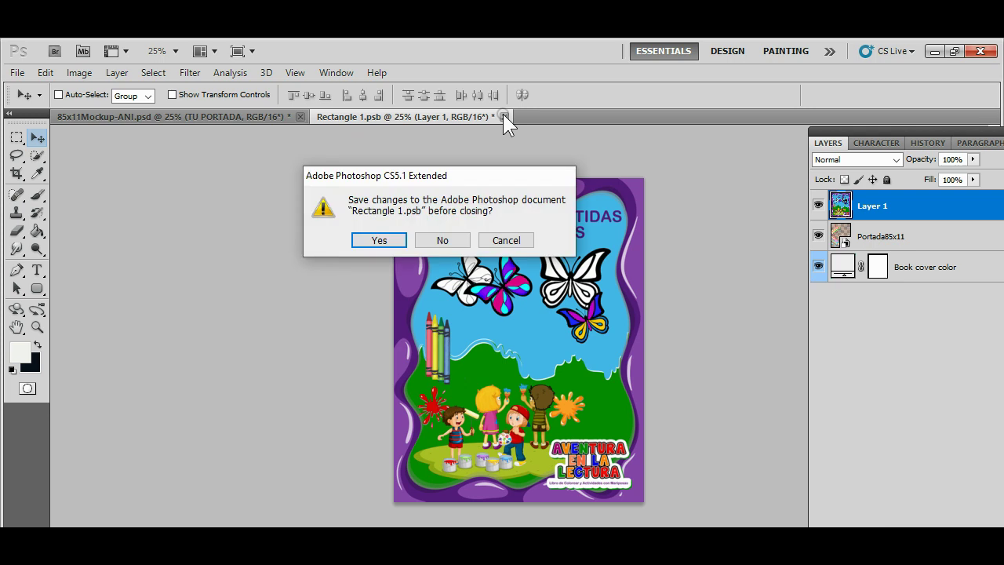
pyautogui.click(378, 239)
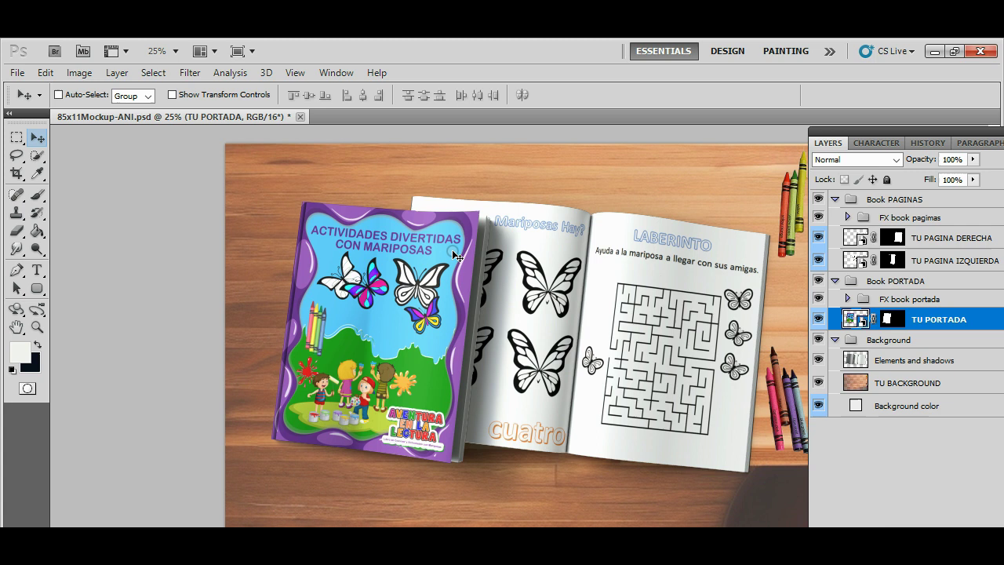
# - Save the mockup as a PNG with '-01' added to its name, accepting default PNG options
pyautogui.click(17, 72)
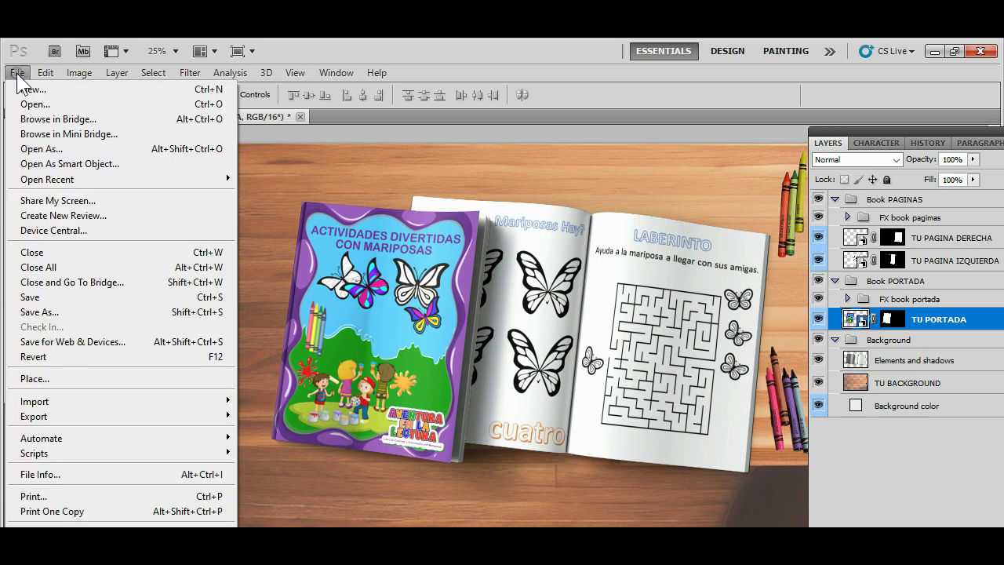
pyautogui.click(41, 311)
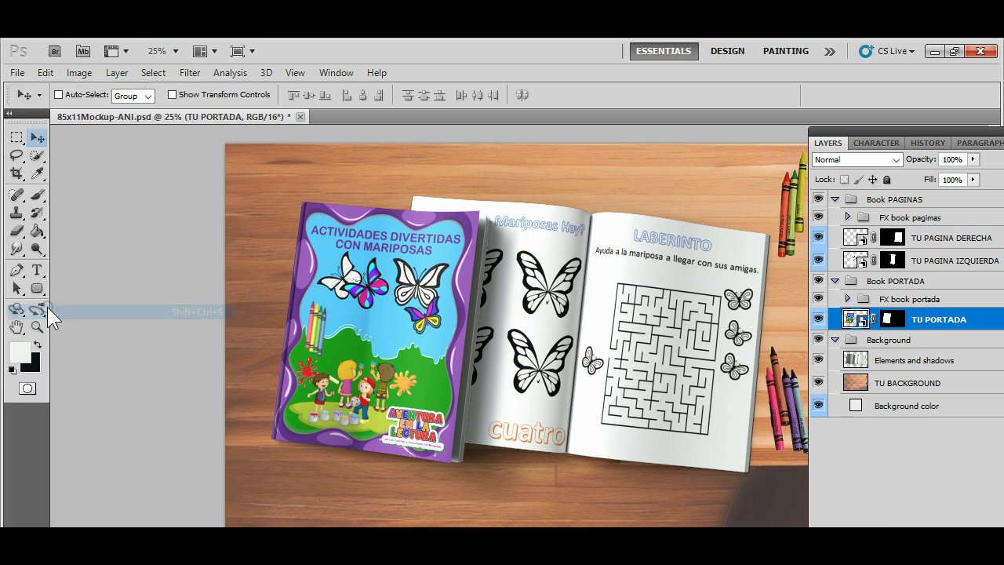
pyautogui.click(276, 376)
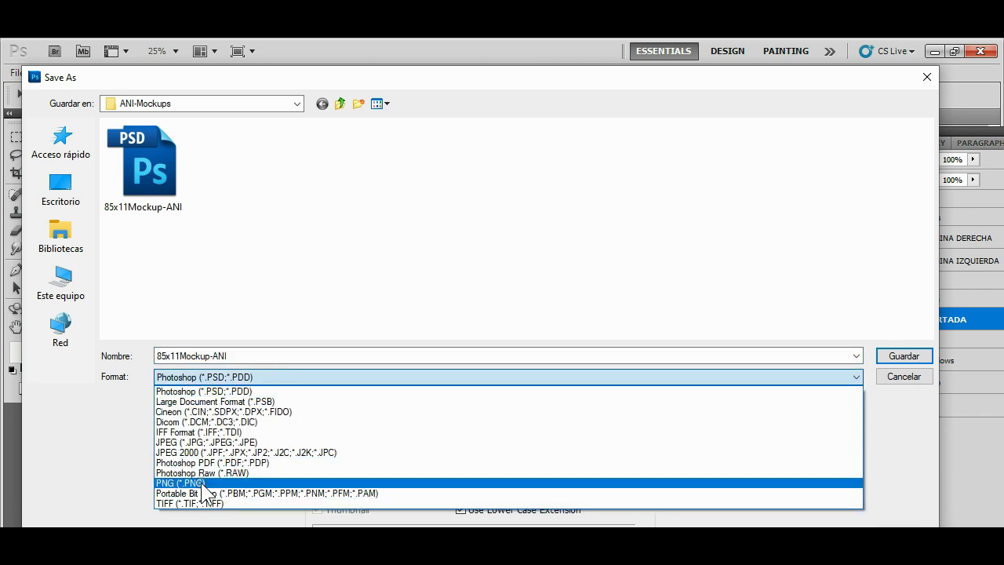
pyautogui.click(203, 483)
pyautogui.doubleClick(225, 357)
pyautogui.click(225, 358)
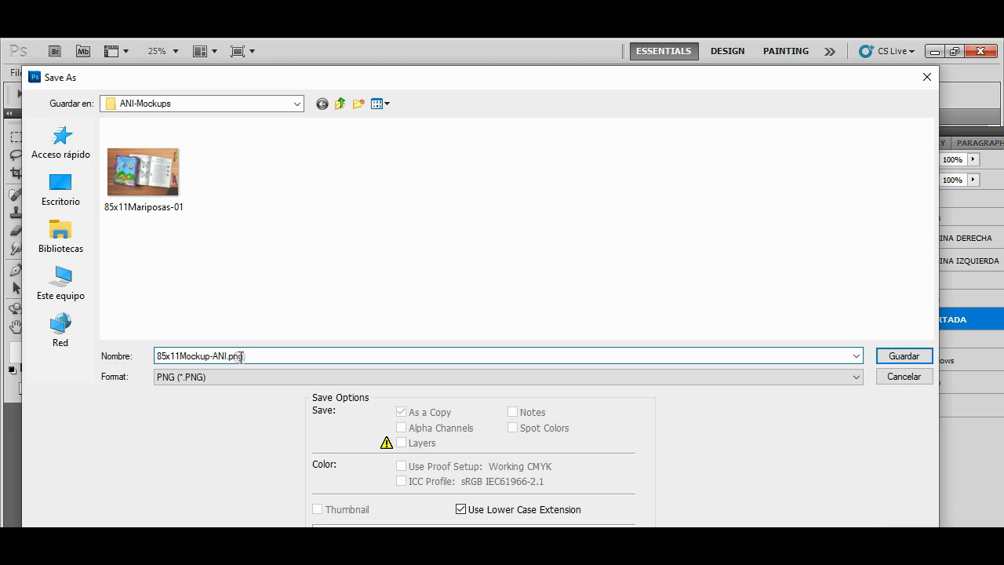
pyautogui.click(227, 355)
pyautogui.press('BackSpace')
pyautogui.write('-01')
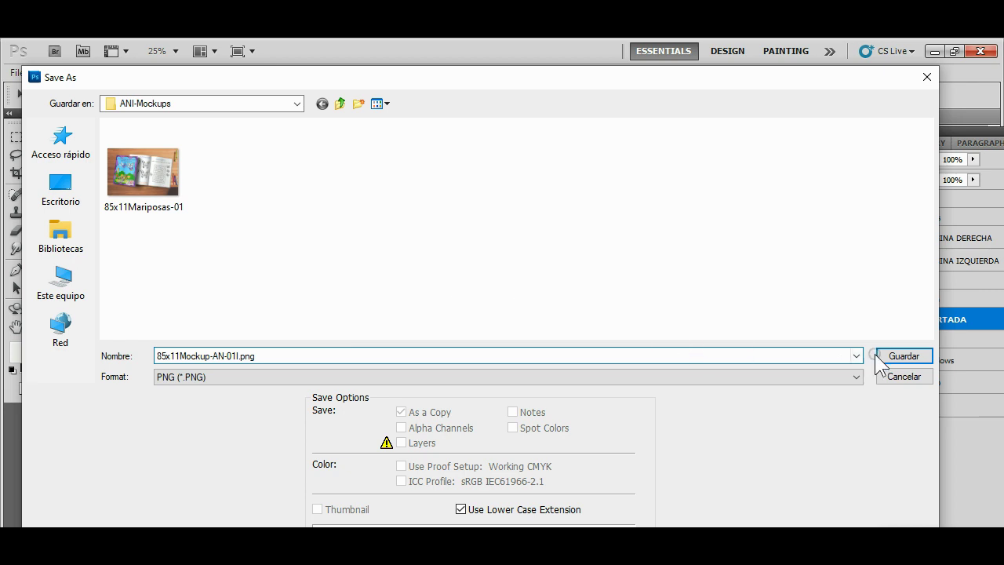
pyautogui.click(890, 354)
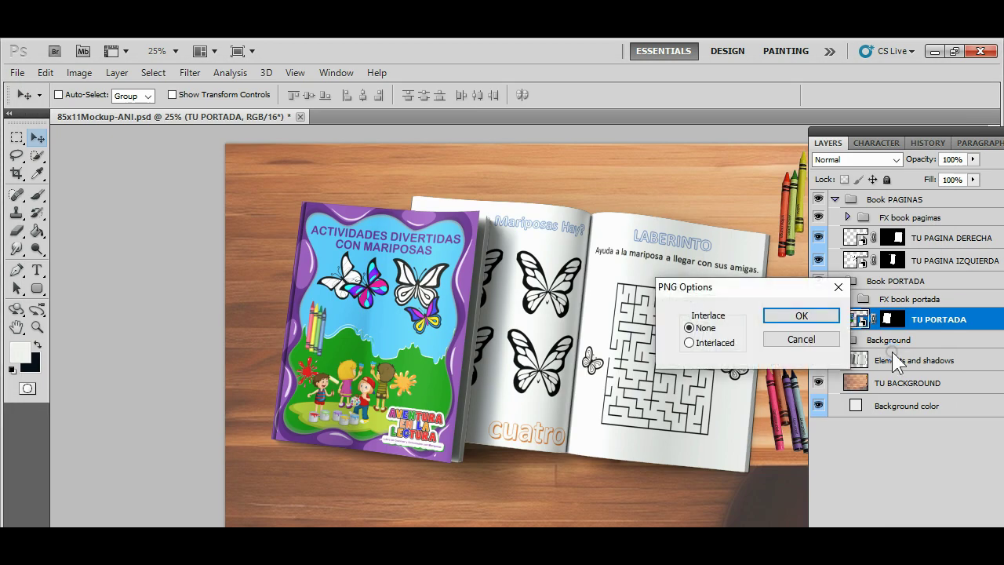
pyautogui.click(819, 316)
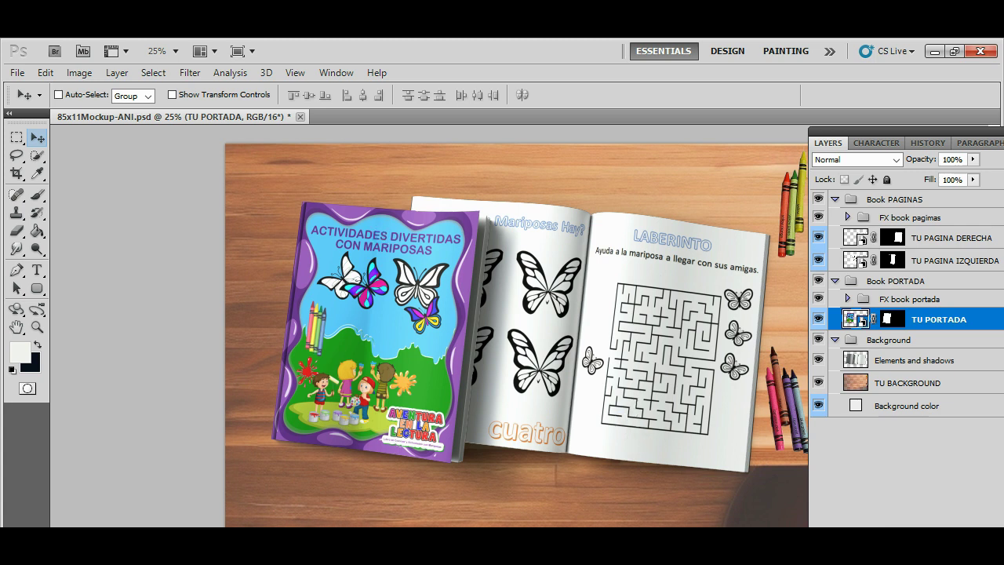
# - Minimize Photoshop and start a new Foto/video post on the Facebook page
pyautogui.click(933, 51)
pyautogui.click(441, 55)
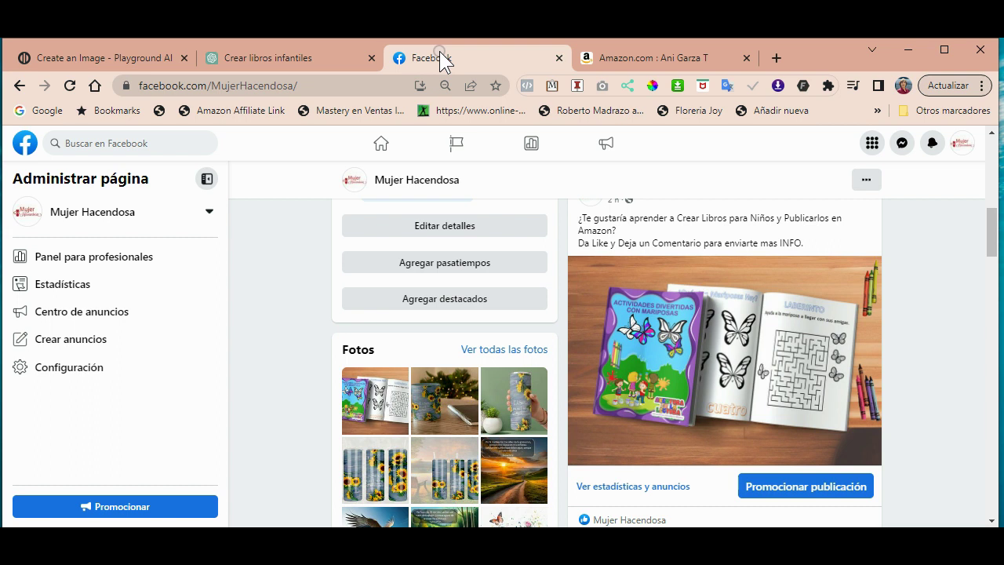
pyautogui.scroll(3, 709, 383)
pyautogui.scroll(2, 710, 382)
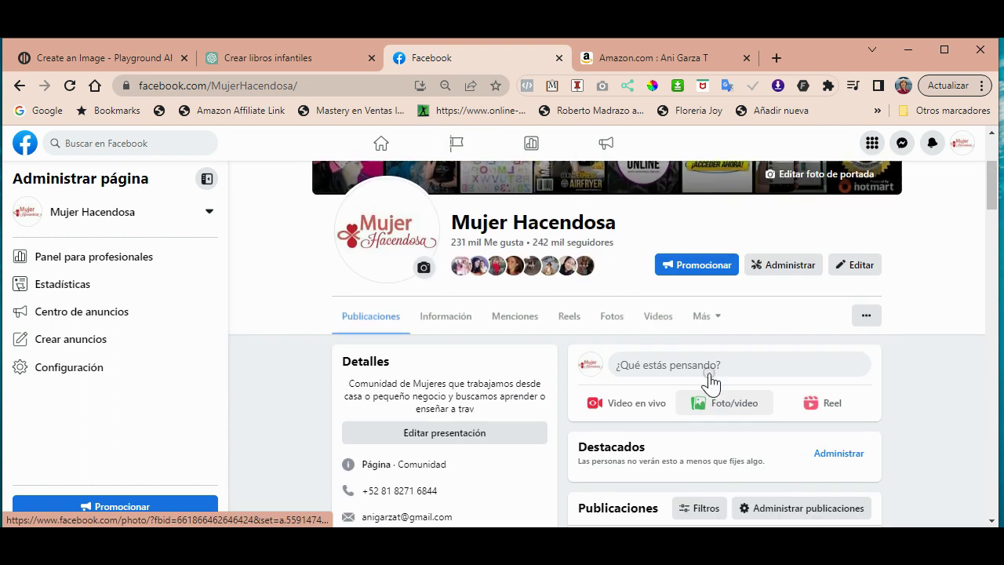
pyautogui.click(722, 410)
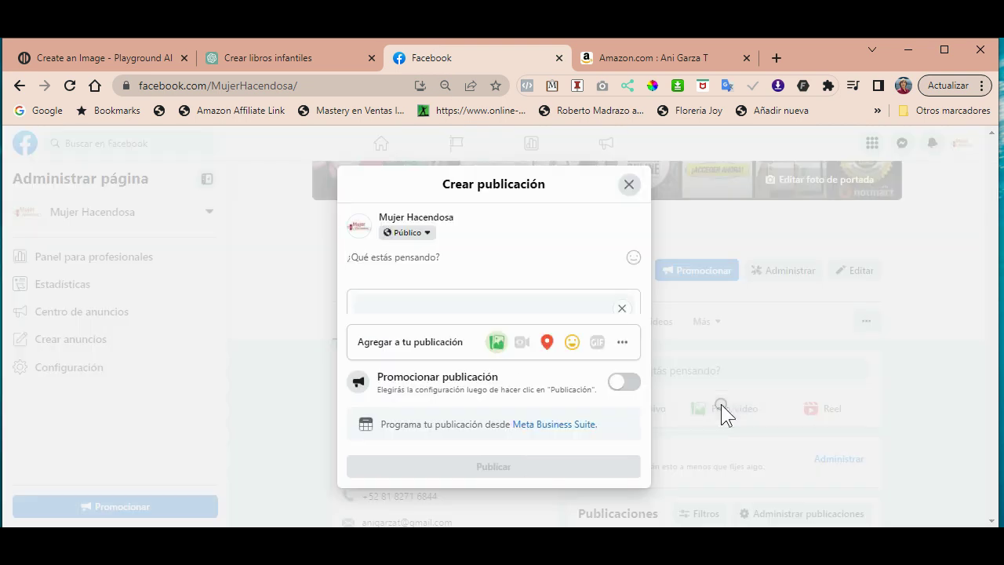
# - Browse the computer and attach the exported book mockup PNG to the post
pyautogui.click(475, 279)
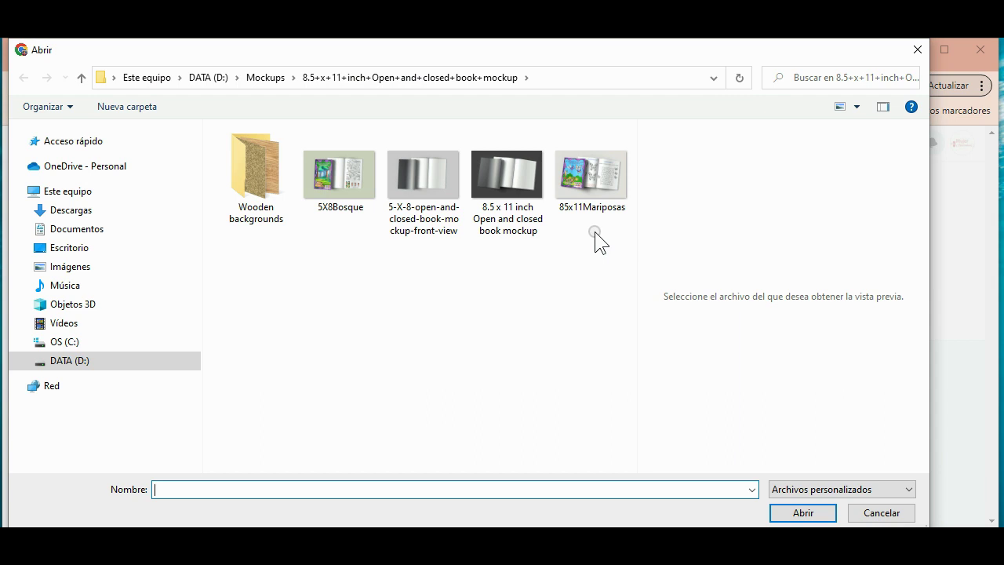
pyautogui.click(70, 212)
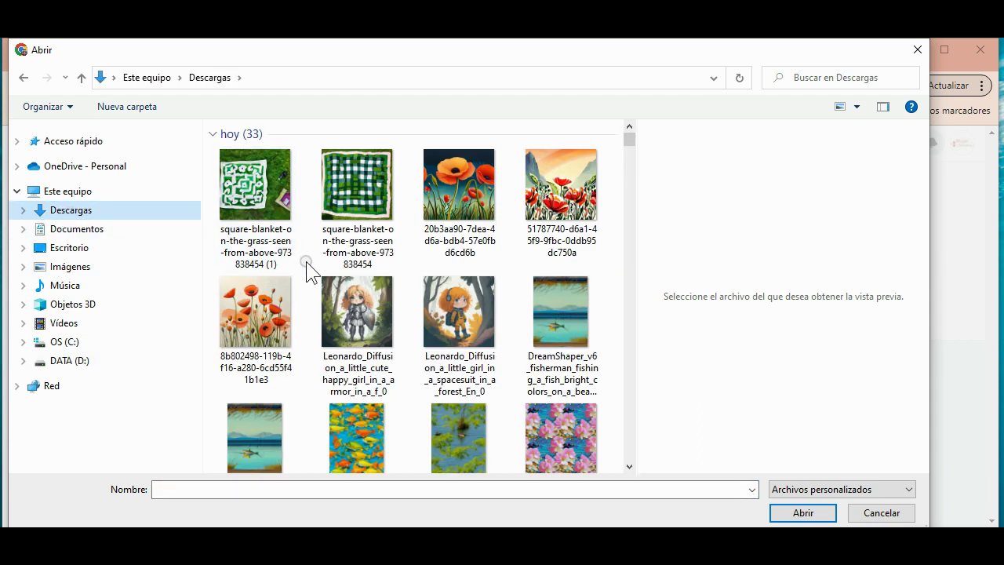
pyautogui.scroll(-3, 308, 261)
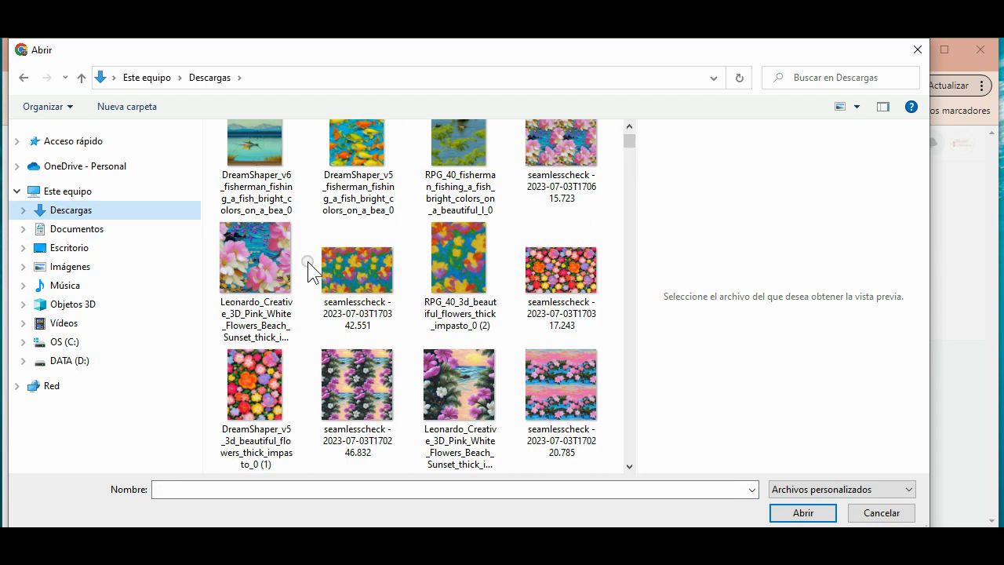
pyautogui.scroll(2, 308, 262)
pyautogui.scroll(2, 308, 262)
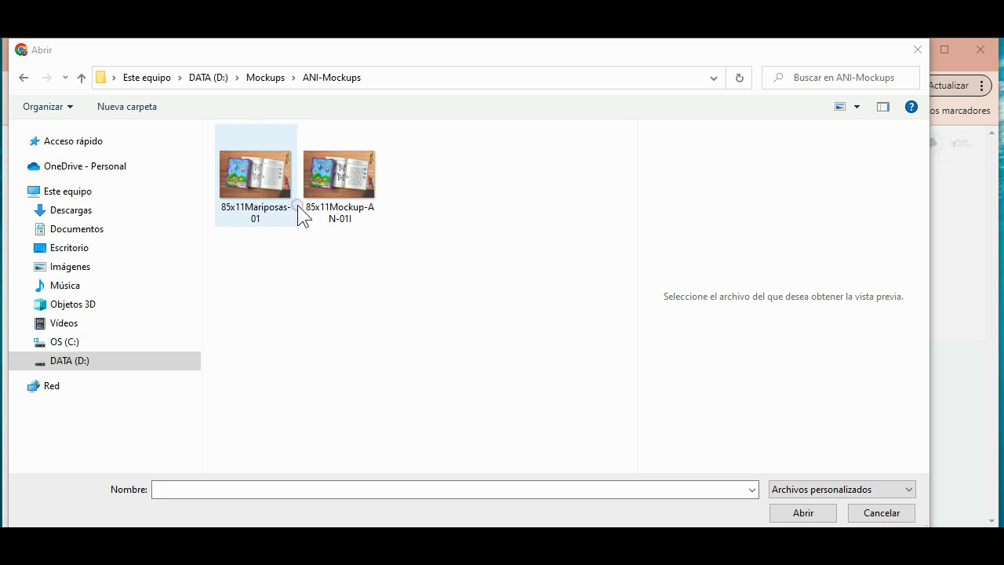
pyautogui.doubleClick(343, 192)
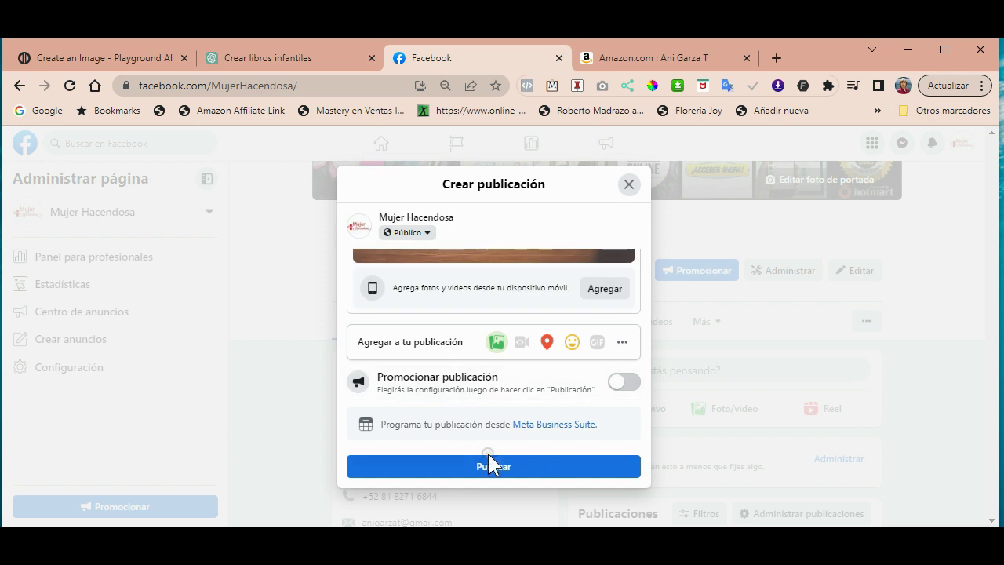
# - Publish the mockup post with Publicar and scroll down to see it in the feed
pyautogui.click(488, 466)
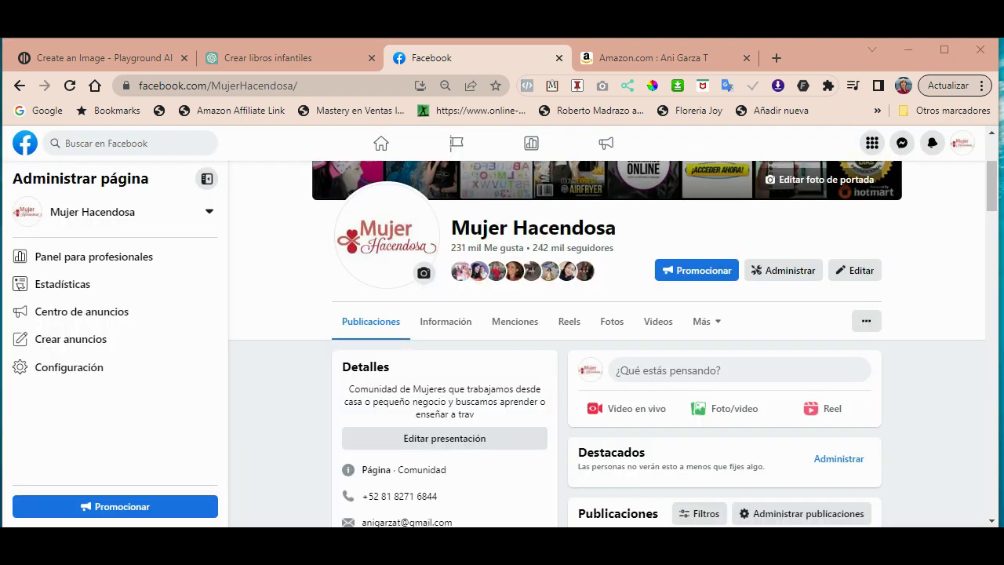
pyautogui.scroll(-4, 406, 331)
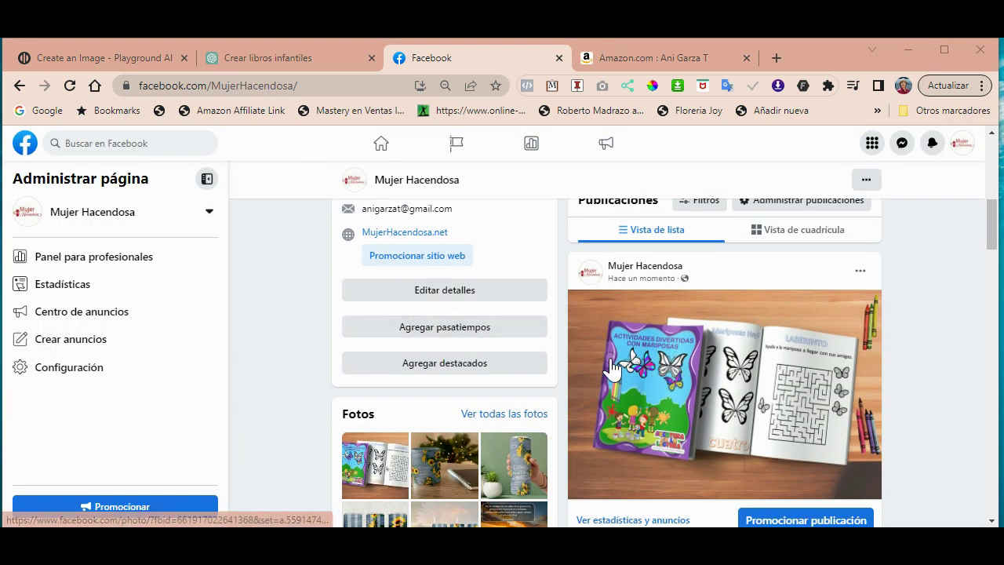
pyautogui.scroll(-1, 729, 362)
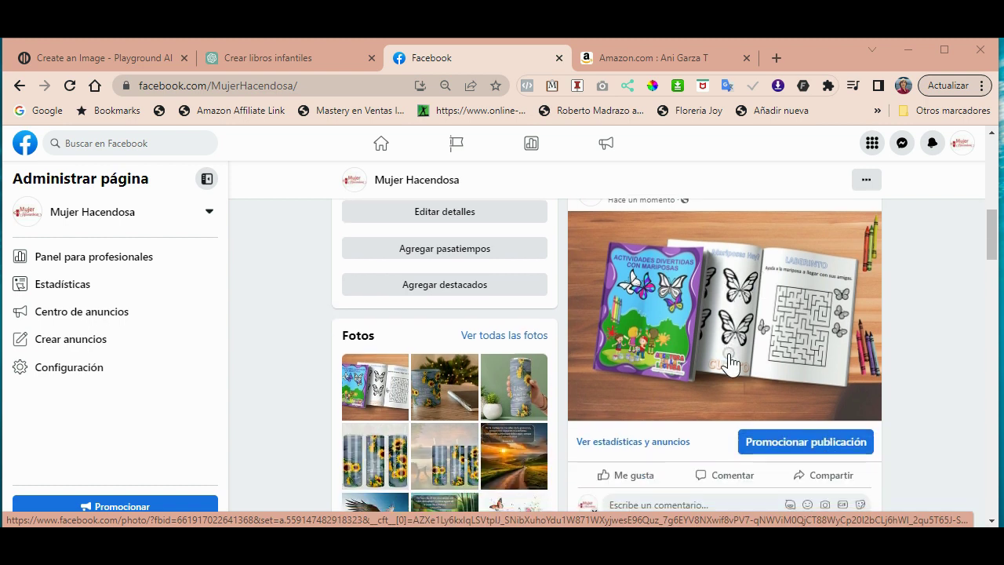